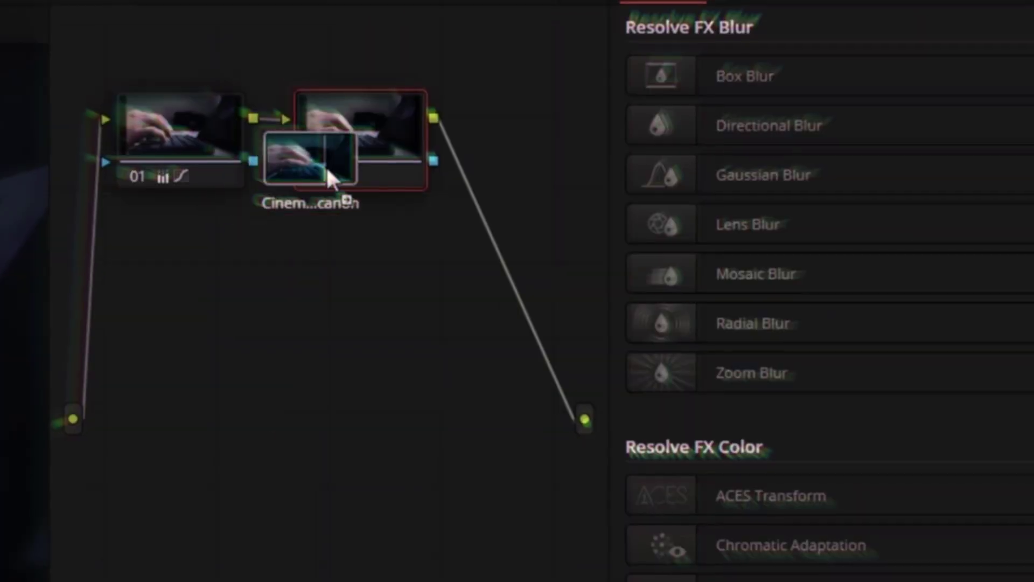
Step: Apply the stored cinematic look to the second colour node and open the Deliver page
{"action": "left_click_drag", "start_coordinate": [330, 173], "coordinate": [342, 149]}
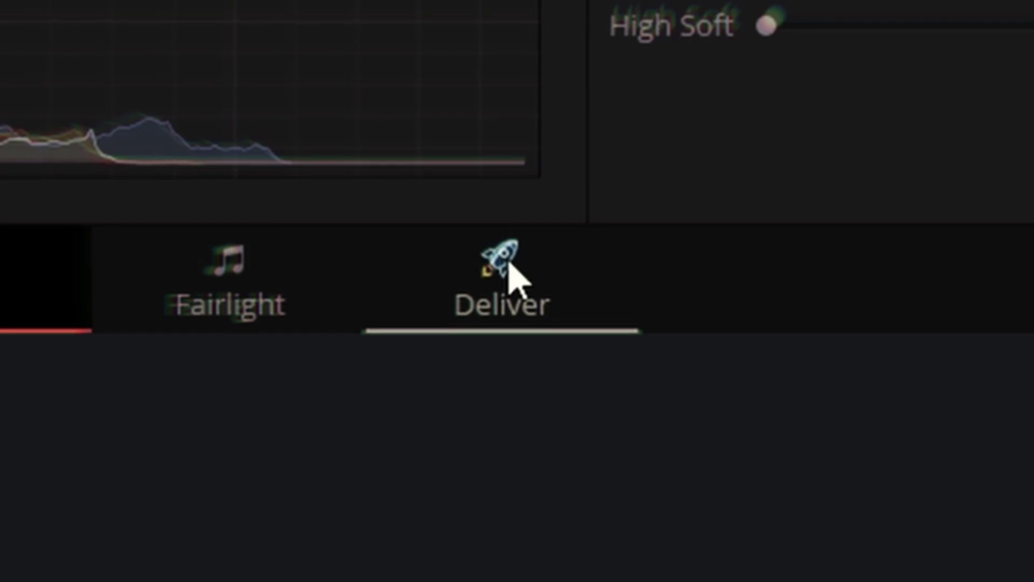
{"action": "left_click", "coordinate": [509, 269]}
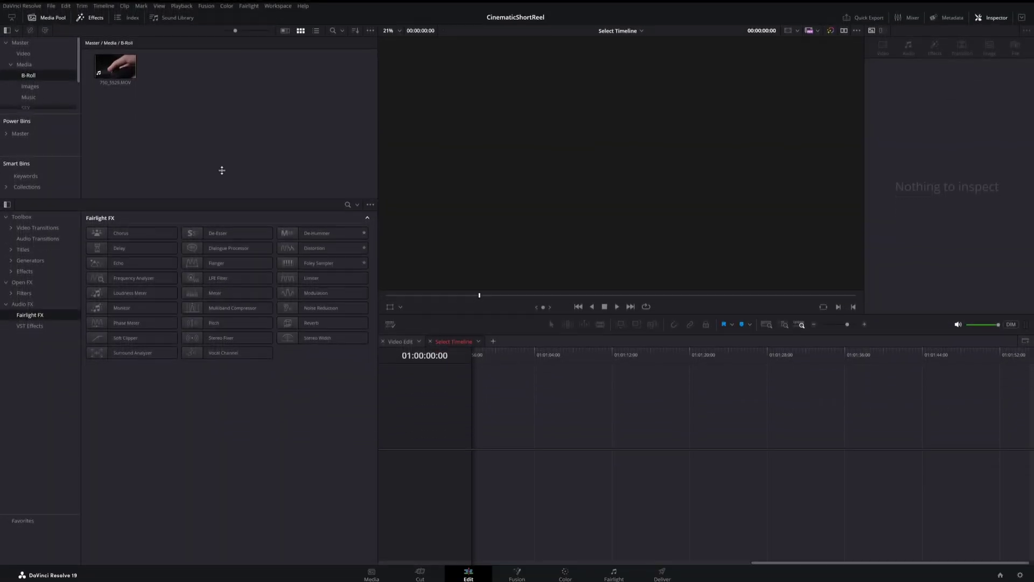
Step: Mark a range of about one second in 750_5529.MOV and place that excerpt in a new timeline
{"action": "left_click", "coordinate": [115, 66]}
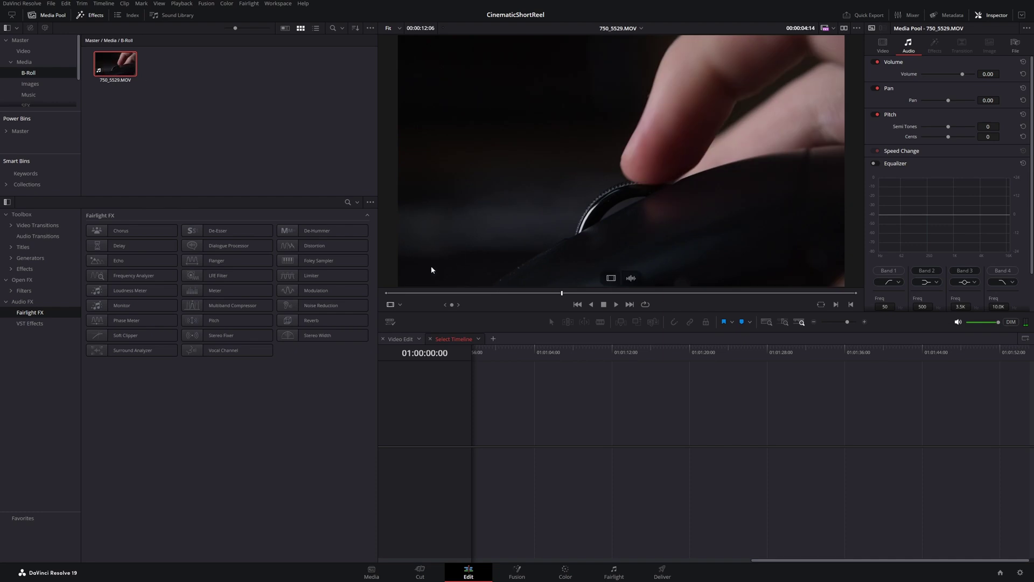
{"action": "left_click_drag", "start_coordinate": [386, 293], "coordinate": [740, 304]}
{"action": "left_click_drag", "start_coordinate": [856, 293], "coordinate": [780, 292]}
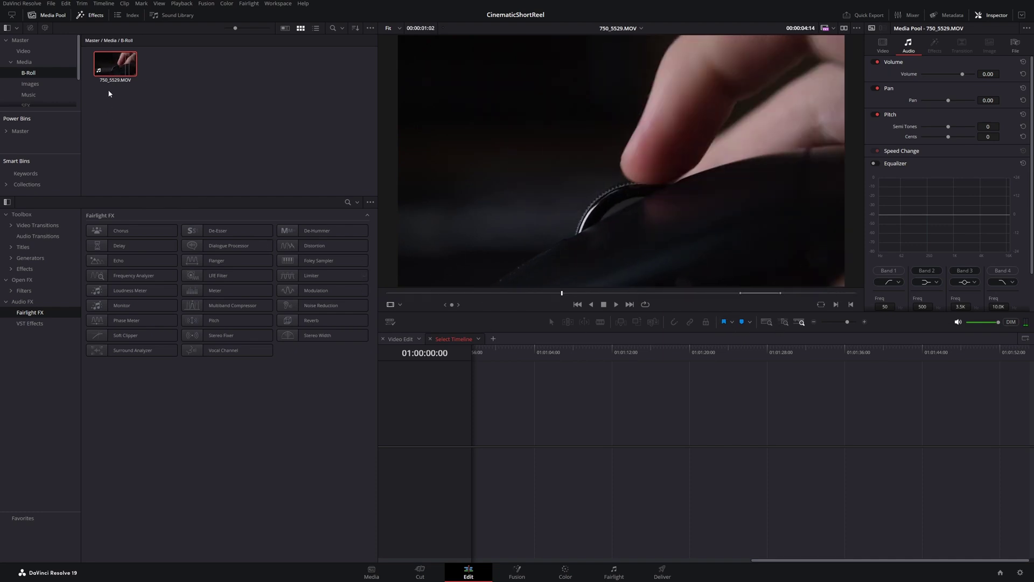
{"action": "left_click_drag", "start_coordinate": [116, 66], "coordinate": [493, 379]}
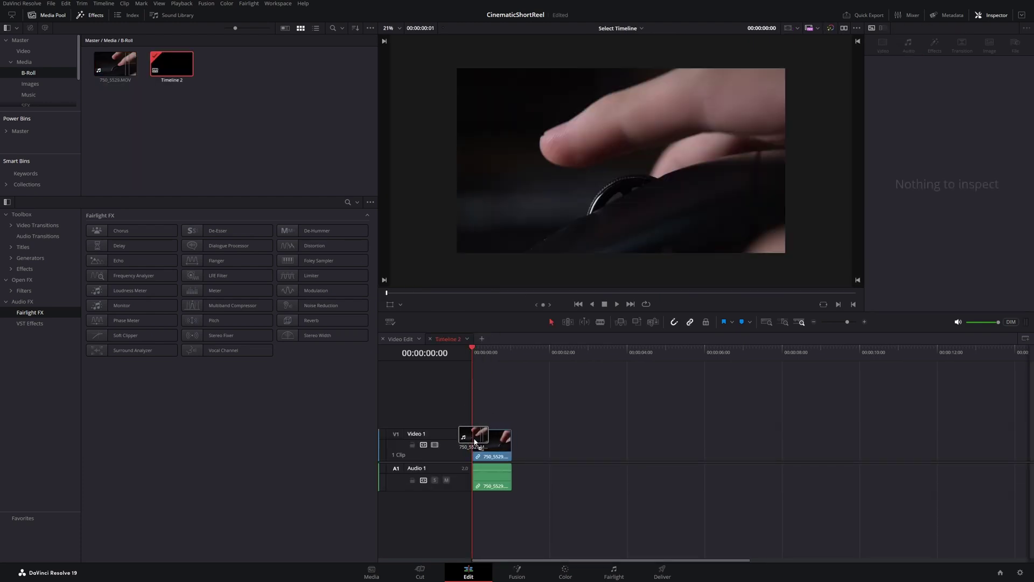
Step: Apply the PowerGrade 1 still to node 01 of the clip on the Color page, and return to the Edit page
{"action": "left_click", "coordinate": [485, 454]}
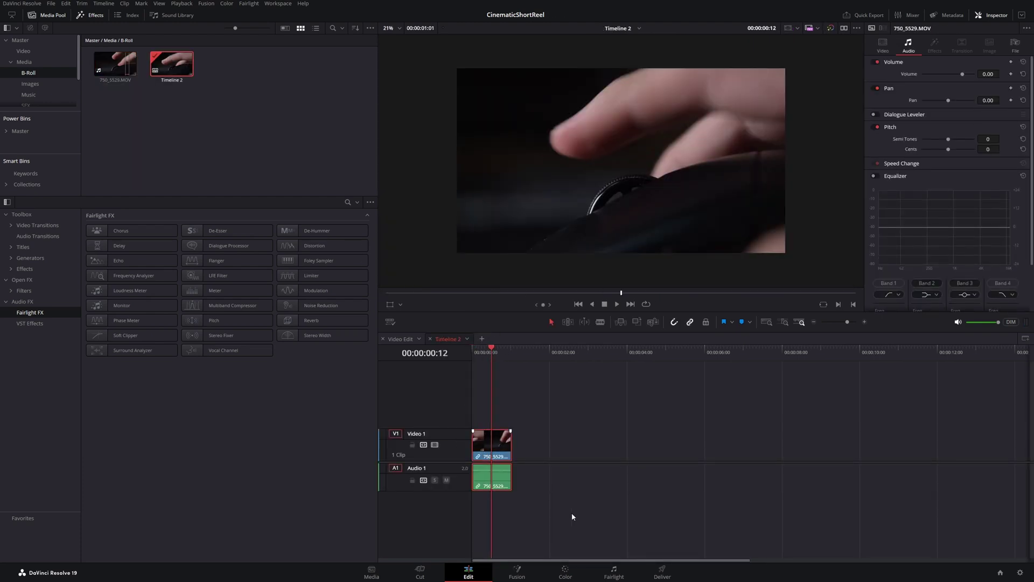
{"action": "left_click", "coordinate": [566, 572]}
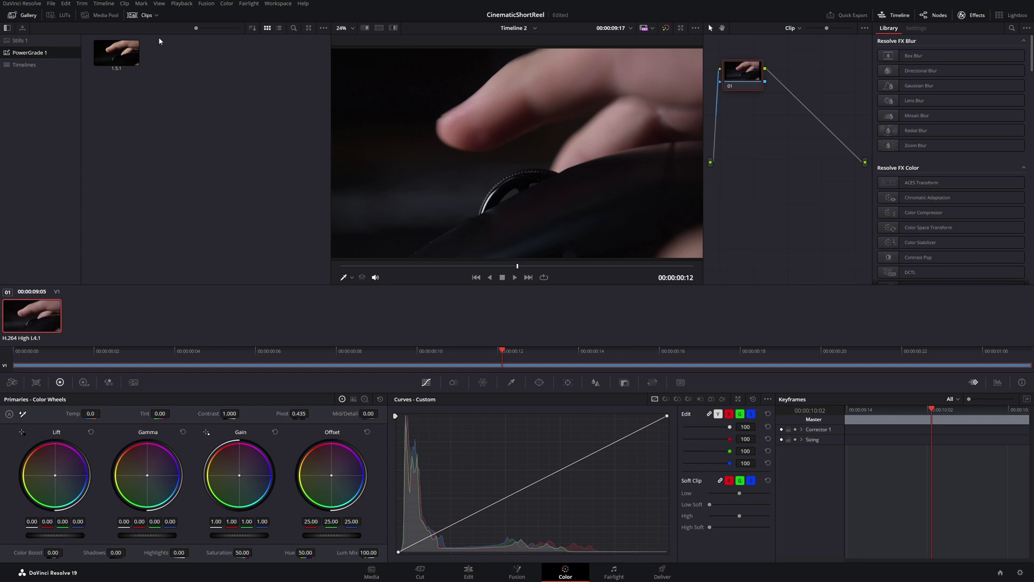
{"action": "left_click_drag", "start_coordinate": [116, 53], "coordinate": [747, 77]}
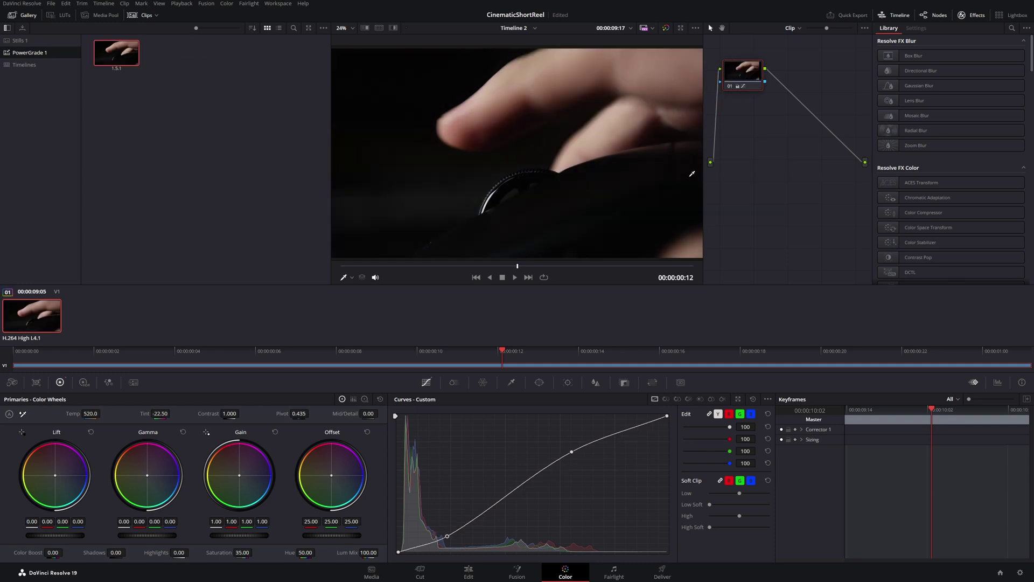
{"action": "left_click", "coordinate": [468, 572]}
Step: Capture a screenshot of the timeline's editing tool icons and import the PNG into the Images bin
{"action": "key", "text": "super+shift+s"}
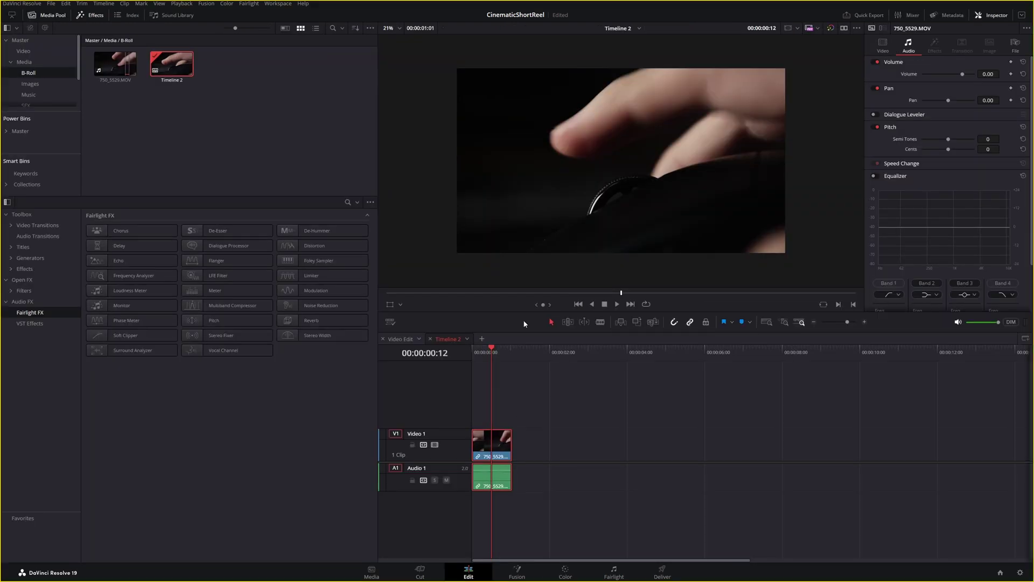
{"action": "left_click_drag", "start_coordinate": [541, 314], "coordinate": [665, 330]}
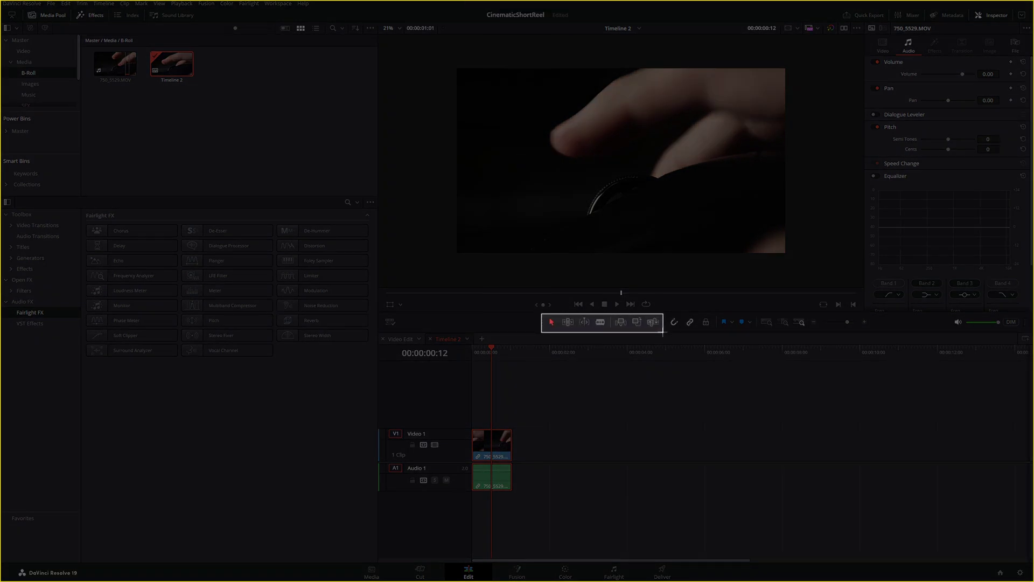
{"action": "left_click_drag", "start_coordinate": [663, 333], "coordinate": [663, 333]}
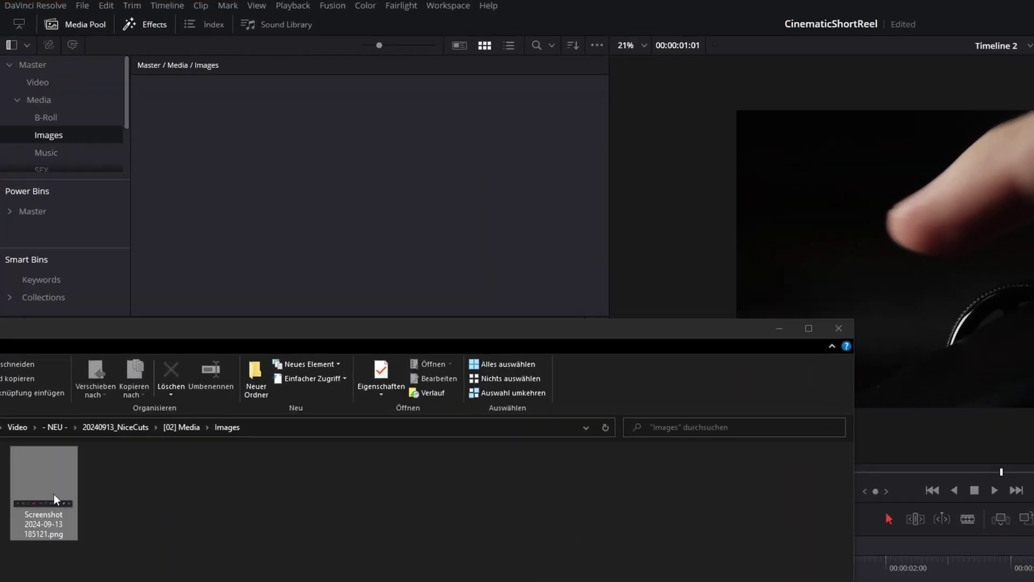
{"action": "left_click_drag", "start_coordinate": [54, 494], "coordinate": [256, 178]}
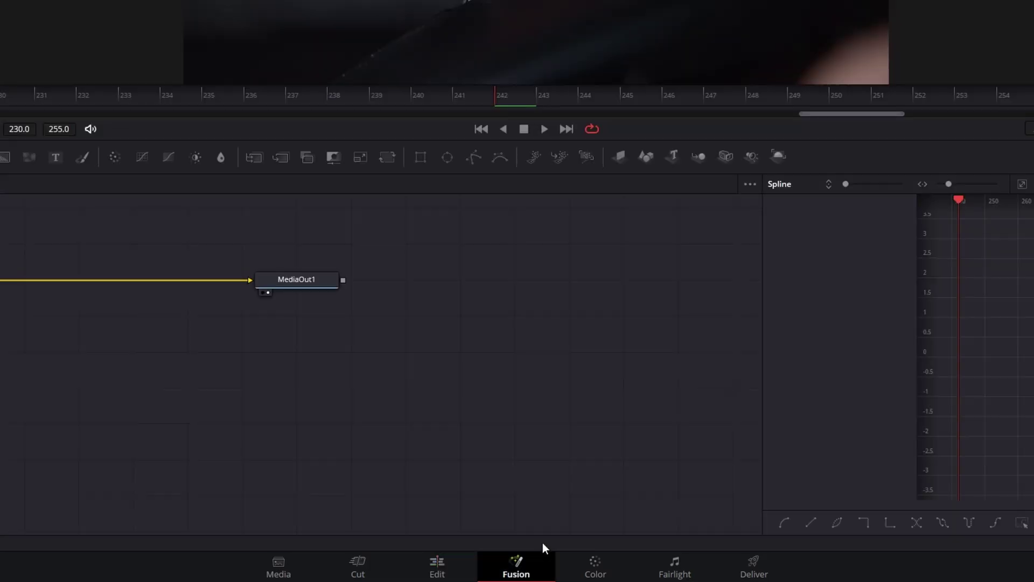
Step: Add the icon screenshot to the Fusion composition and key out its dark background with an HSL Keyer
{"action": "left_click_drag", "start_coordinate": [111, 56], "coordinate": [343, 384]}
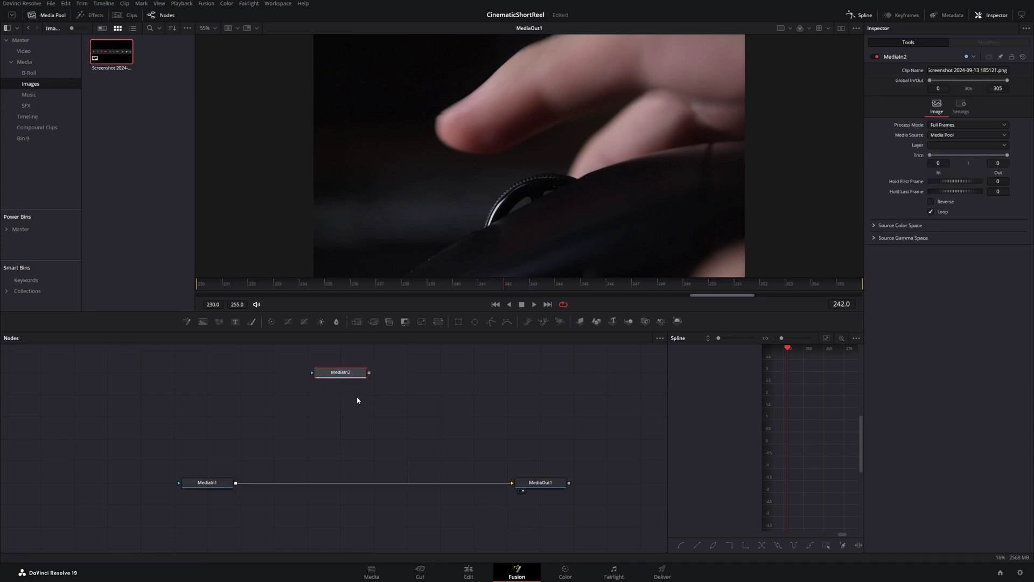
{"action": "key", "text": "shift+space"}
{"action": "type", "text": "prism"}
{"action": "key", "text": "ctrl+a"}
{"action": "type", "text": "Hsl"}
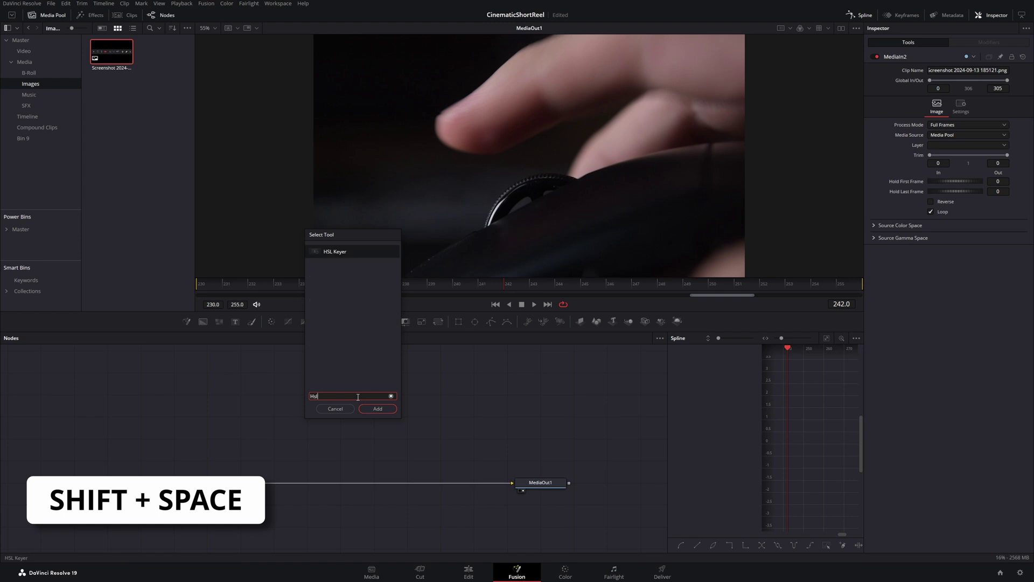
{"action": "key", "text": "Return"}
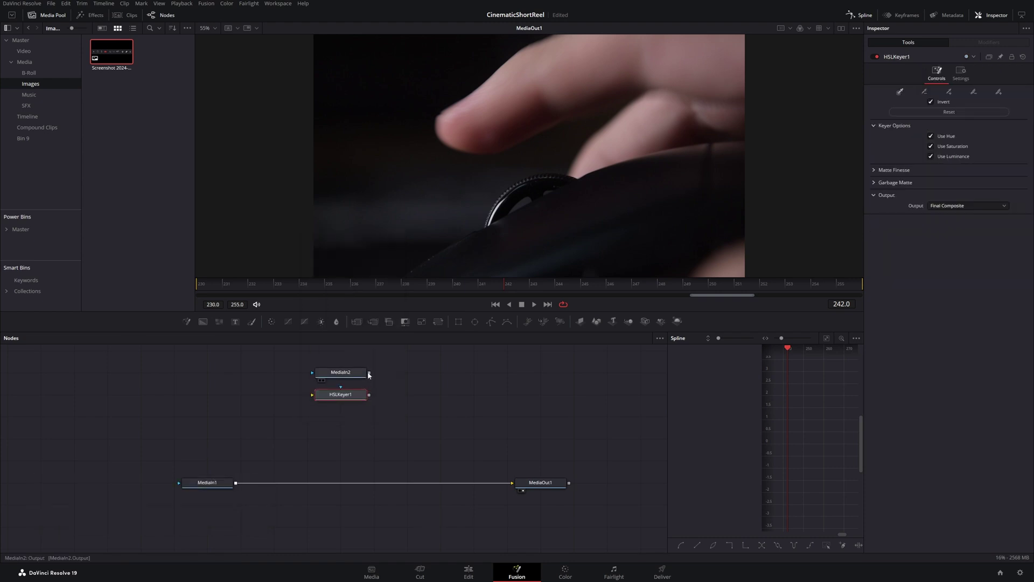
{"action": "key", "text": "1"}
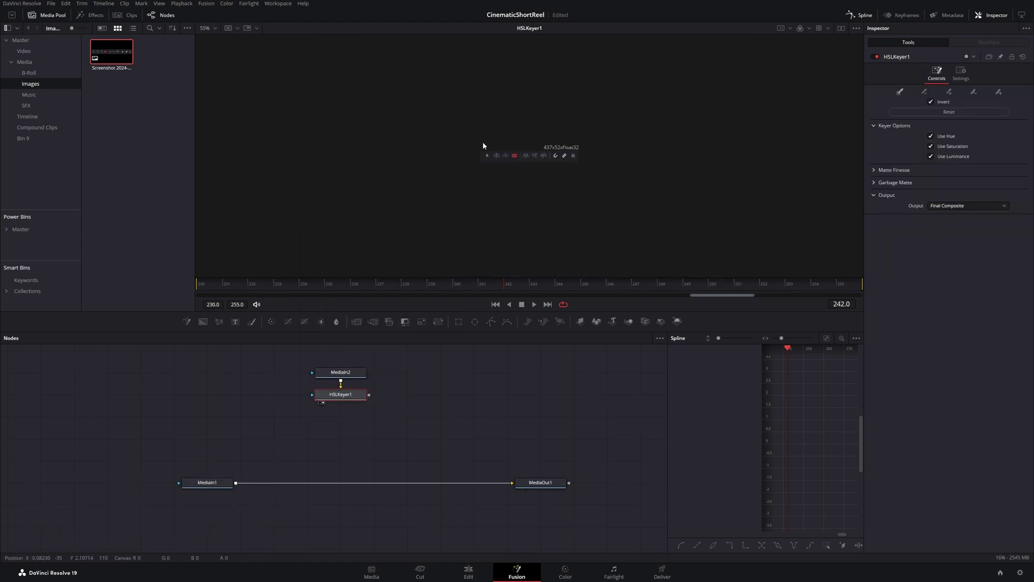
{"action": "scroll", "coordinate": [488, 146], "scroll_direction": "up", "scroll_amount": 8}
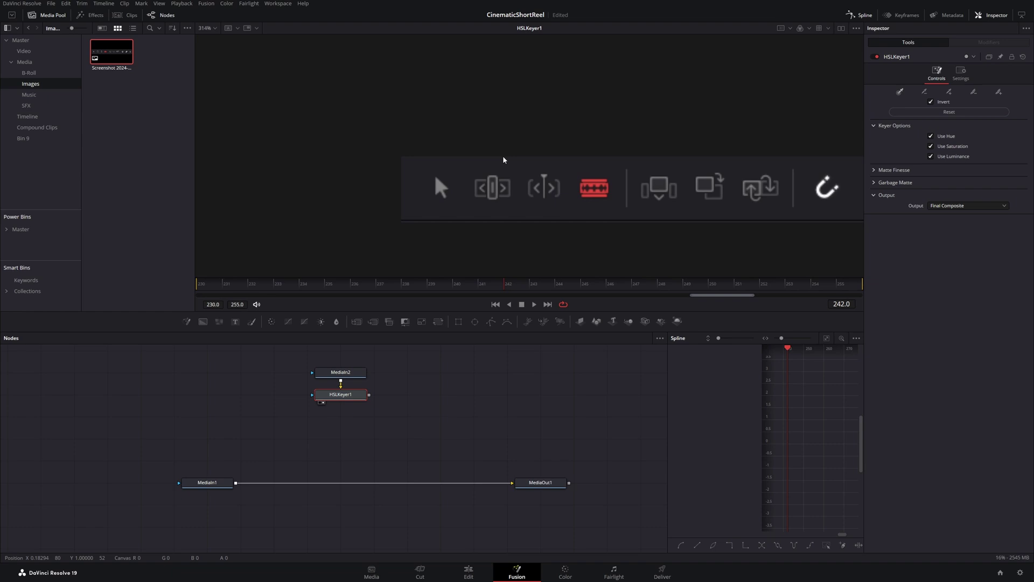
{"action": "left_click", "coordinate": [759, 170]}
Step: Add a Transform after the keyer and composite the icons over the footage with a MultiMerge, showing MediaOut1 in the viewer
{"action": "left_click_drag", "start_coordinate": [438, 322], "coordinate": [437, 328]}
{"action": "left_click", "coordinate": [438, 328]}
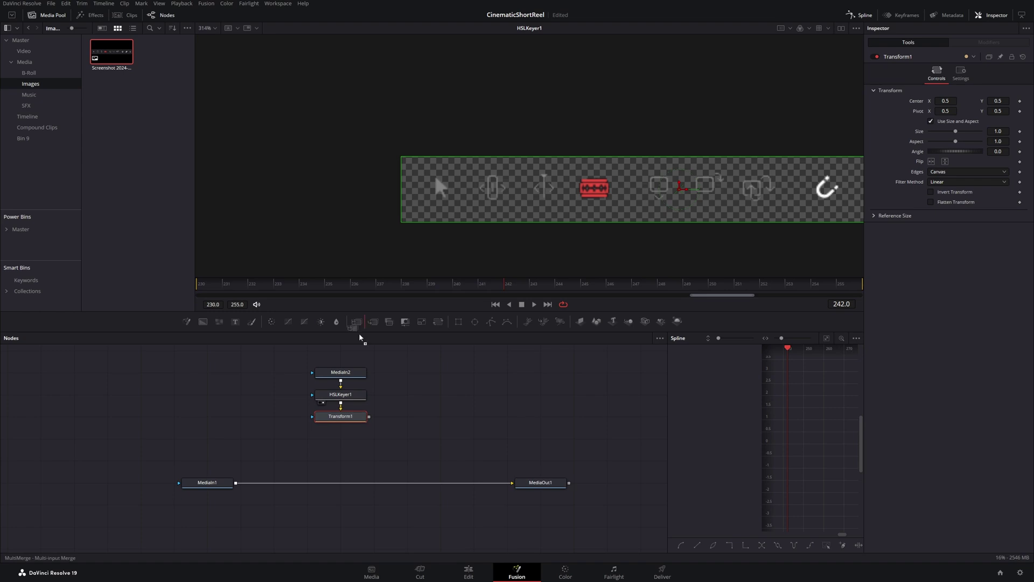
{"action": "left_click_drag", "start_coordinate": [360, 336], "coordinate": [356, 489]}
{"action": "left_click", "coordinate": [543, 483]}
{"action": "key", "text": "2"}
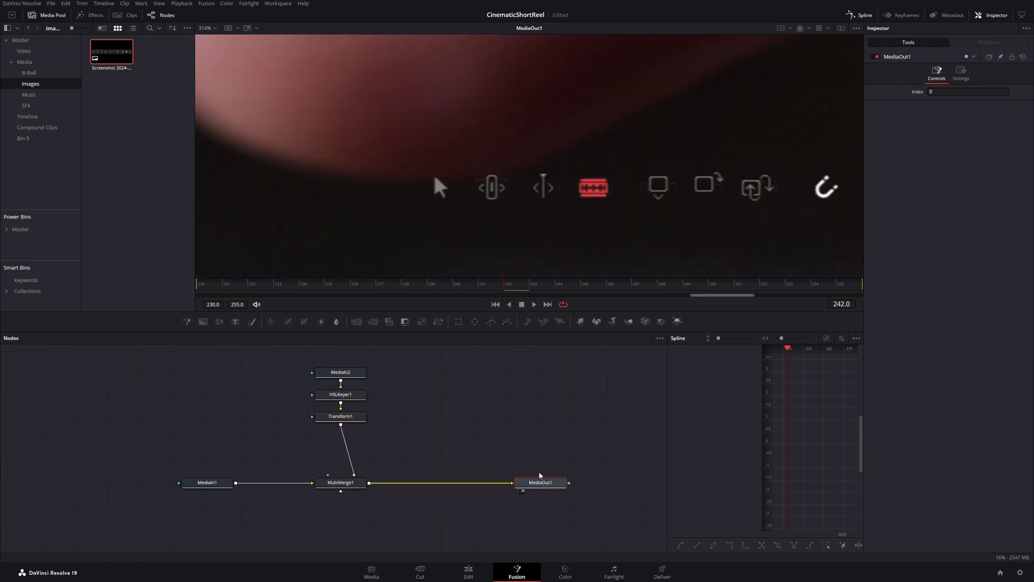
{"action": "scroll", "coordinate": [515, 148], "scroll_direction": "down", "scroll_amount": 8}
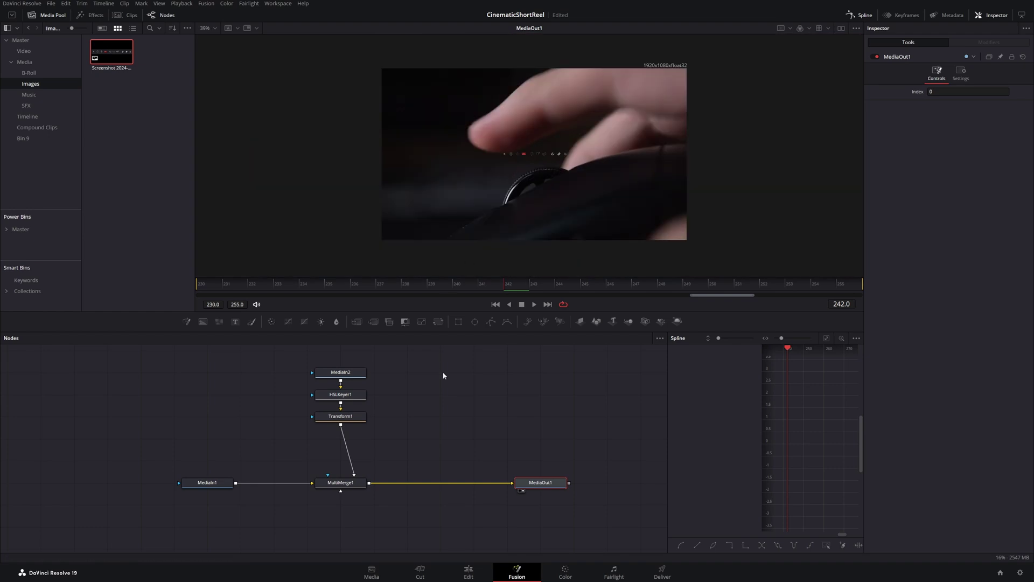
Step: Mask MediaIn2 with a Rectangle 0.102 wide and 0.677 high, centred at about X 0.072 around the arrow icon
{"action": "left_click_drag", "start_coordinate": [458, 322], "coordinate": [314, 372]}
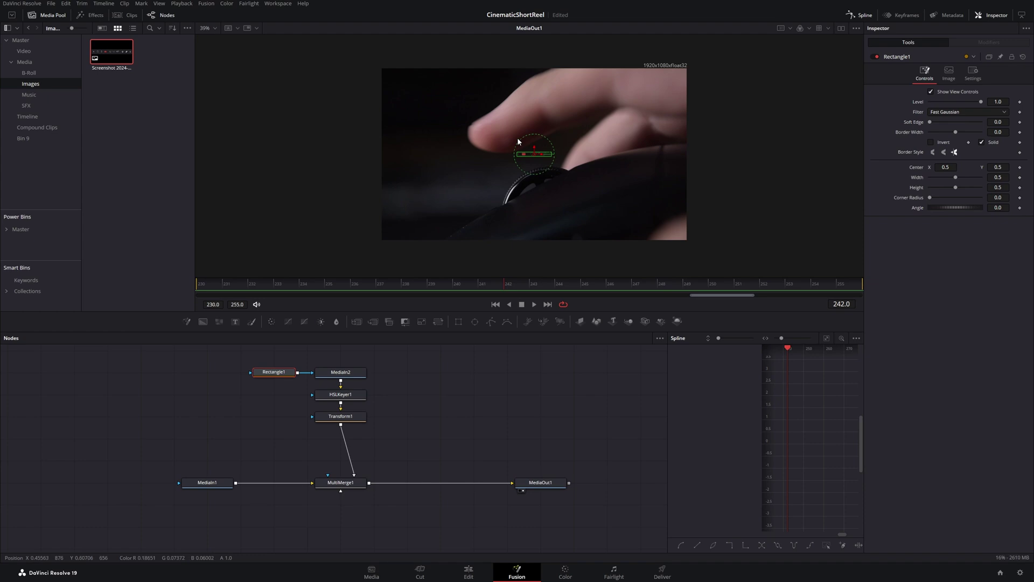
{"action": "scroll", "coordinate": [517, 141], "scroll_direction": "up", "scroll_amount": 10}
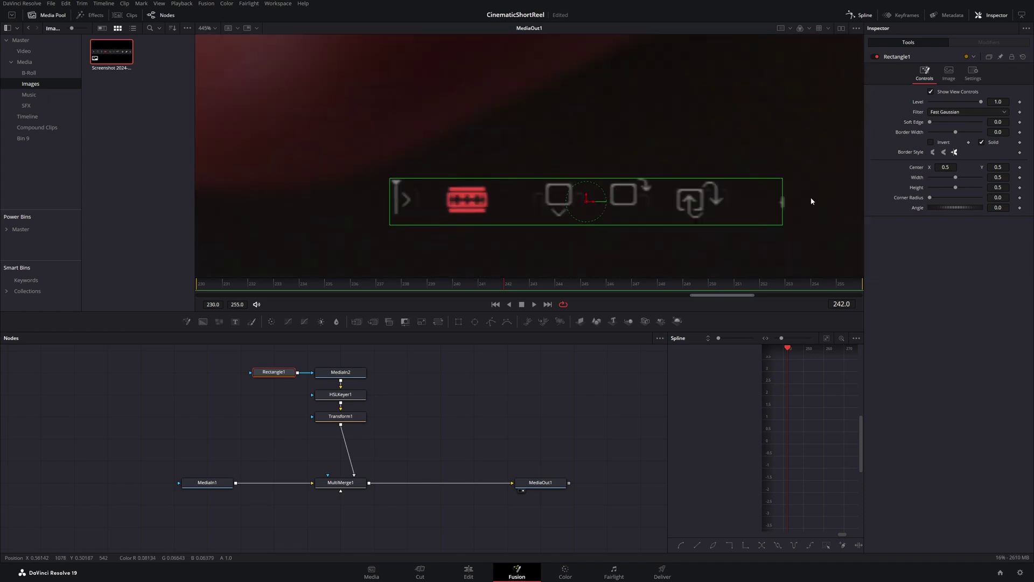
{"action": "left_click_drag", "start_coordinate": [955, 189], "coordinate": [934, 180]}
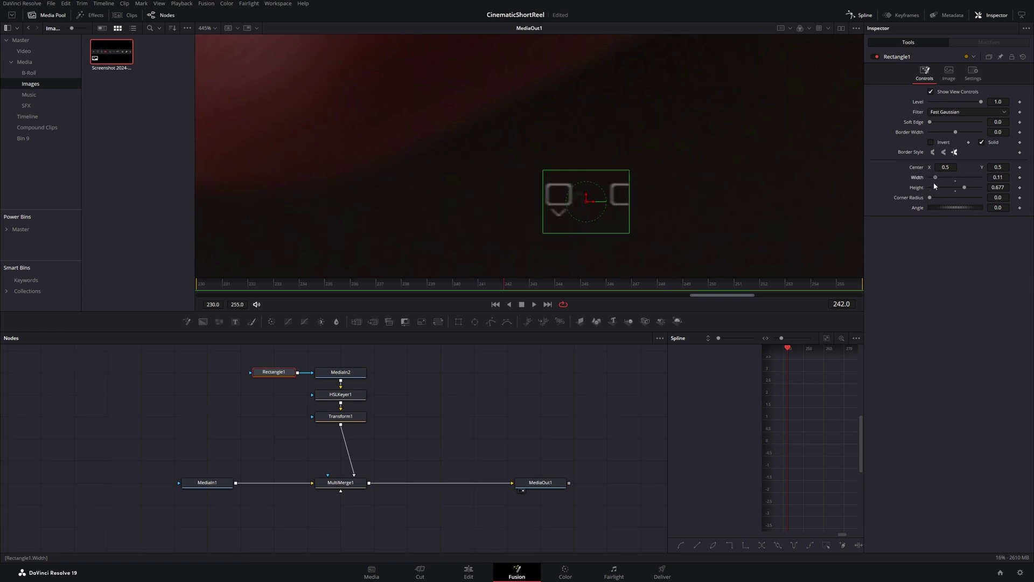
{"action": "left_click_drag", "start_coordinate": [603, 202], "coordinate": [258, 204]}
{"action": "left_click_drag", "start_coordinate": [360, 229], "coordinate": [387, 218]}
{"action": "scroll", "coordinate": [404, 187], "scroll_direction": "down", "scroll_amount": 10}
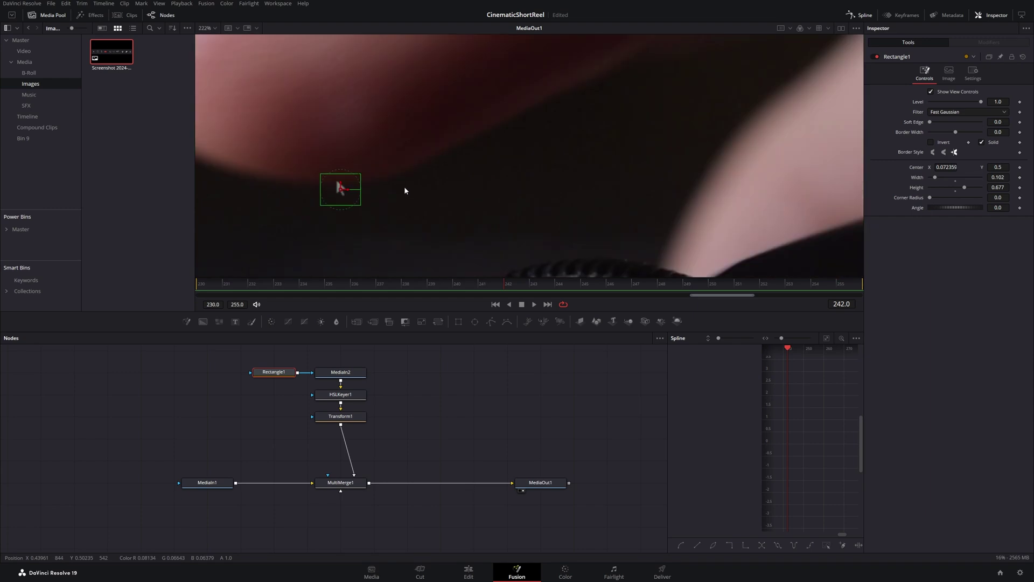
Step: Duplicate the Rectangle, MediaIn2, HSL Keyer and Transform node group and connect the copy to MultiMerge1
{"action": "left_click_drag", "start_coordinate": [383, 362], "coordinate": [323, 490]}
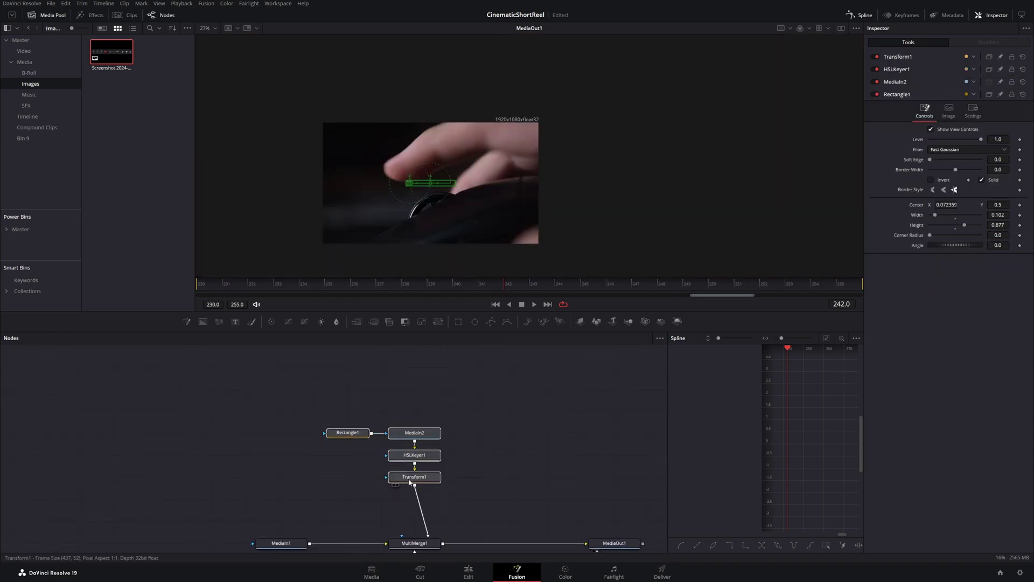
{"action": "left_click_drag", "start_coordinate": [415, 480], "coordinate": [282, 467]}
{"action": "key", "text": "ctrl+c"}
{"action": "left_click", "coordinate": [280, 458]}
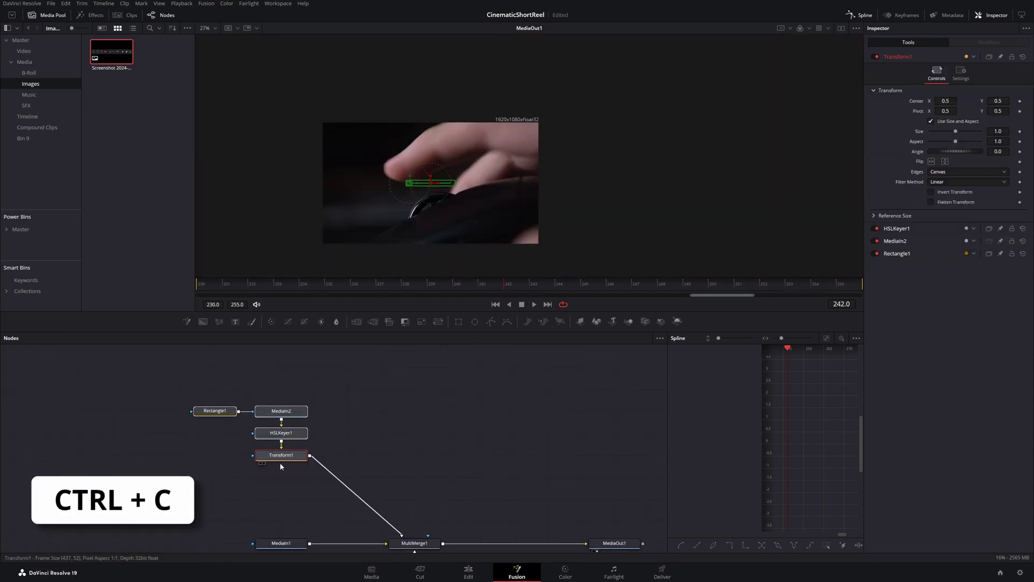
{"action": "left_click", "coordinate": [404, 425]}
{"action": "key", "text": "ctrl+v"}
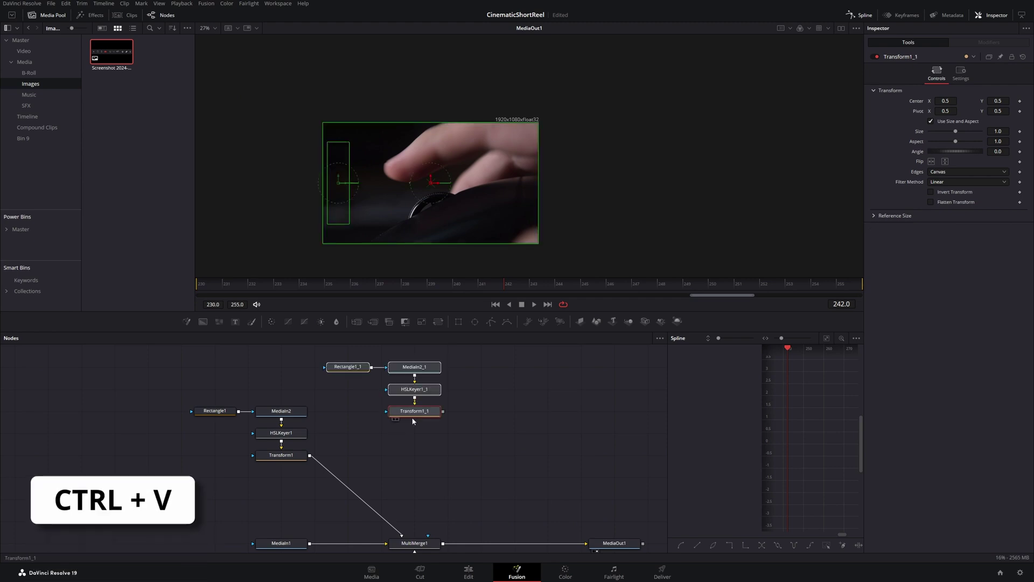
{"action": "left_click_drag", "start_coordinate": [412, 412], "coordinate": [427, 536]}
Step: Move the duplicated rectangle mask over the second tool icon
{"action": "left_click", "coordinate": [281, 366]}
{"action": "scroll", "coordinate": [501, 234], "scroll_direction": "up", "scroll_amount": 10}
{"action": "left_click_drag", "start_coordinate": [447, 200], "coordinate": [500, 199]}
Step: Paste another copy of the icon node group, connect it to MultiMerge1 and move its mask over the third icon
{"action": "left_click_drag", "start_coordinate": [457, 438], "coordinate": [374, 459]}
{"action": "left_click", "coordinate": [404, 417]}
{"action": "key", "text": "ctrl+v"}
{"action": "left_click_drag", "start_coordinate": [407, 415], "coordinate": [295, 502]}
{"action": "scroll", "coordinate": [352, 406], "scroll_direction": "down", "scroll_amount": 2}
{"action": "left_click_drag", "start_coordinate": [334, 442], "coordinate": [318, 490]}
{"action": "left_click_drag", "start_coordinate": [437, 196], "coordinate": [541, 197]}
Step: Paste a further icon node group for the red blade icon and connect its Transform to MultiMerge1
{"action": "left_click", "coordinate": [335, 407]}
{"action": "key", "text": "ctrl+v"}
{"action": "left_click_drag", "start_coordinate": [342, 397], "coordinate": [289, 546]}
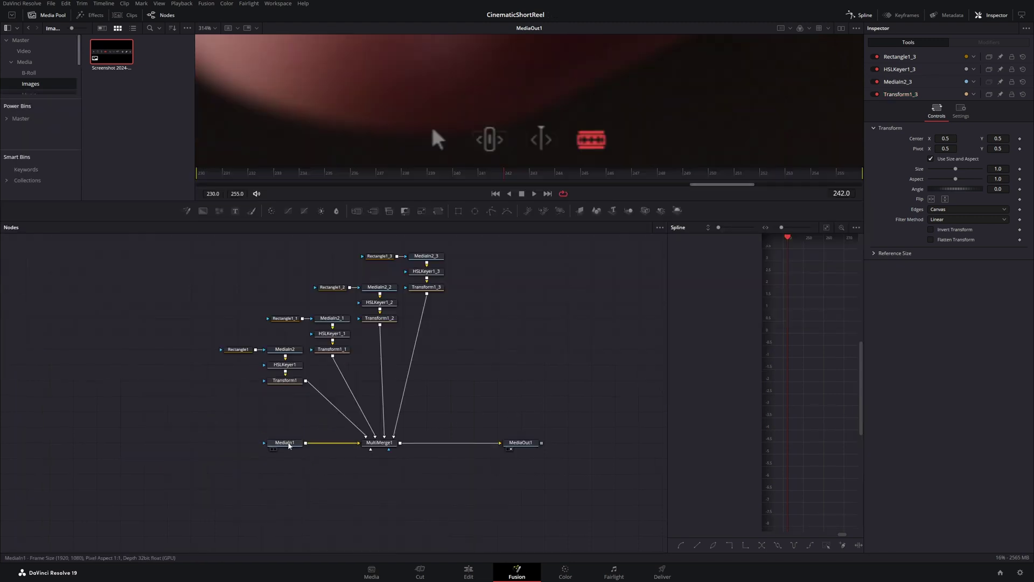
Step: Rewire MediaIn1 straight to MediaOut1 on a lower row and insert a Merge between them with MultiMerge1 as foreground
{"action": "left_click_drag", "start_coordinate": [291, 447], "coordinate": [270, 508]}
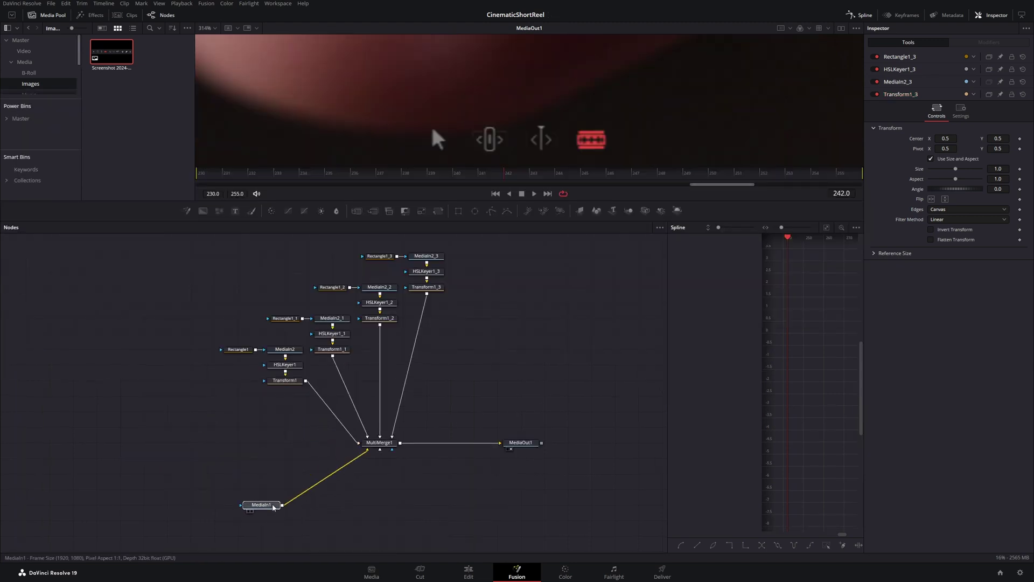
{"action": "left_click_drag", "start_coordinate": [524, 447], "coordinate": [500, 505]}
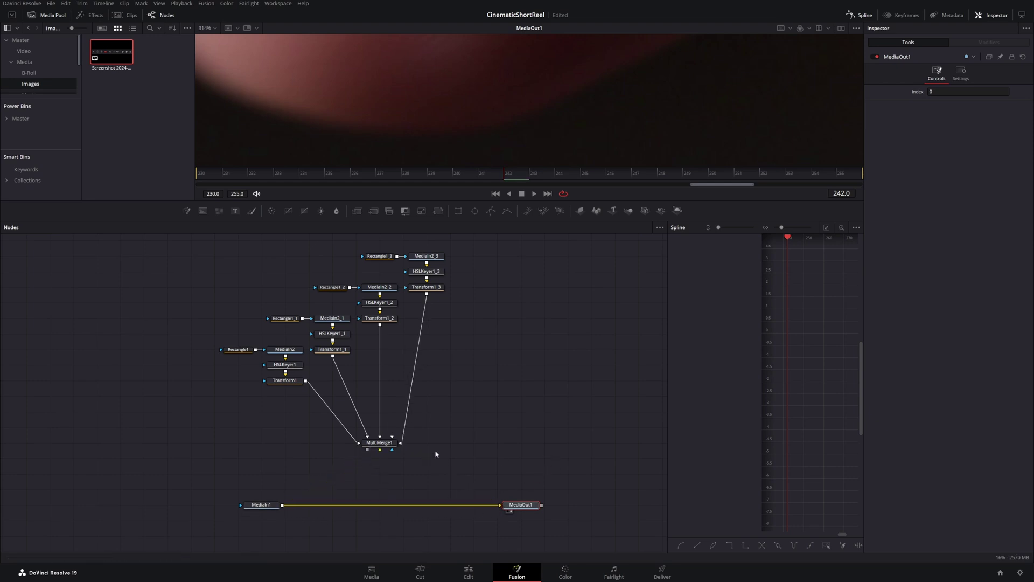
{"action": "left_click_drag", "start_coordinate": [374, 211], "coordinate": [380, 505]}
{"action": "left_click_drag", "start_coordinate": [367, 449], "coordinate": [376, 474]}
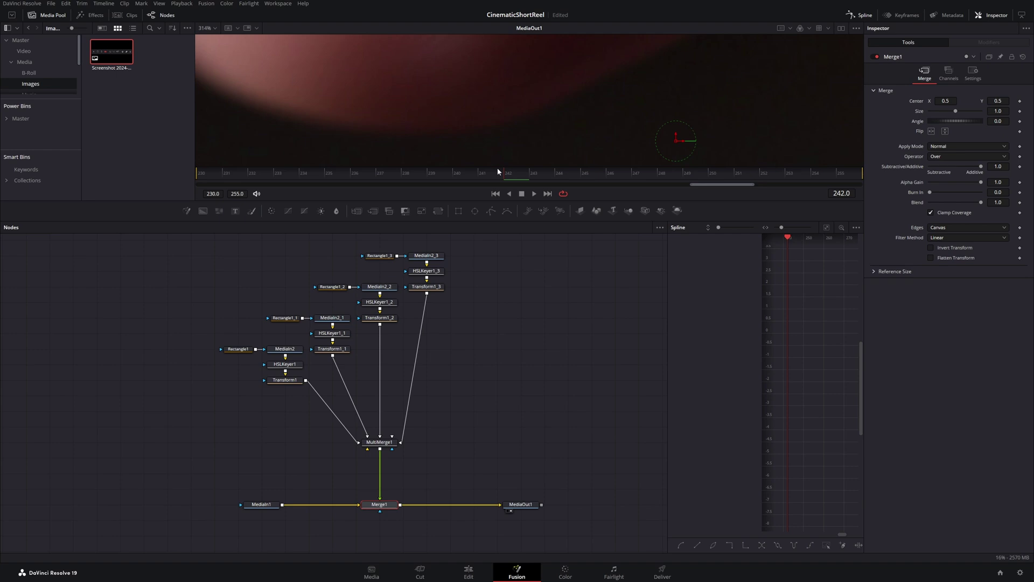
Step: Enlarge the viewer and move the Merge1 foreground down to a centre of about X 0.517, Y 0.225
{"action": "left_click_drag", "start_coordinate": [498, 168], "coordinate": [476, 394]}
{"action": "scroll", "coordinate": [531, 217], "scroll_direction": "down", "scroll_amount": 8}
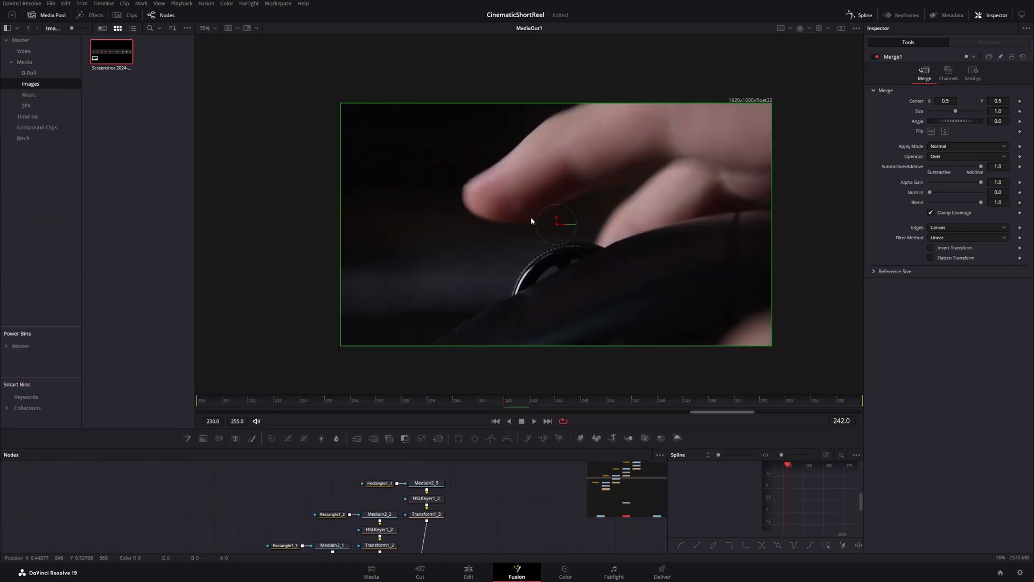
{"action": "key", "text": "minus"}
{"action": "left_click_drag", "start_coordinate": [554, 225], "coordinate": [556, 272]}
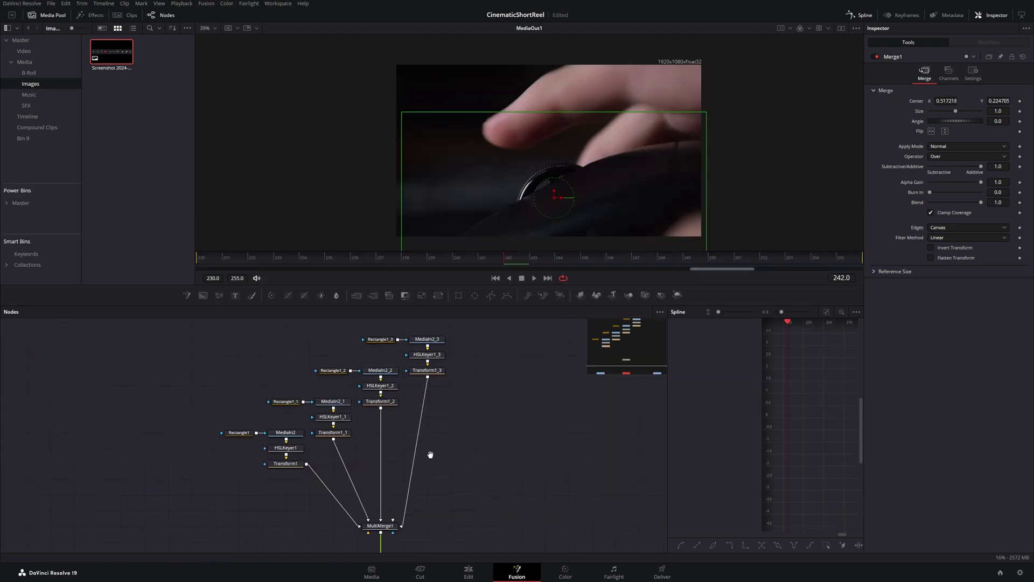
Step: Set Transform1's size to 4 and move the arrow icon up beside the fingertip
{"action": "left_click_drag", "start_coordinate": [431, 455], "coordinate": [458, 397]}
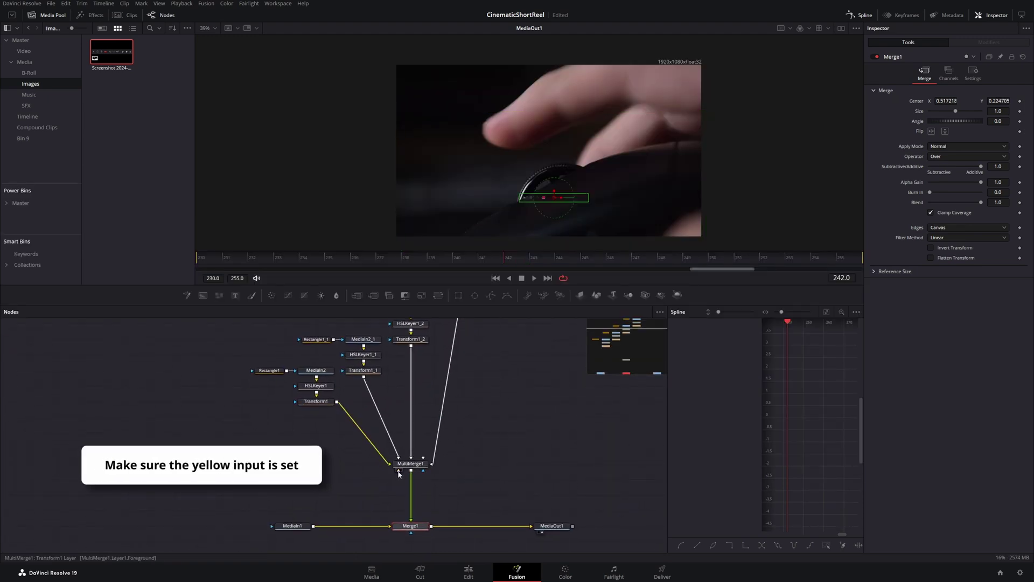
{"action": "left_click", "coordinate": [318, 402]}
{"action": "scroll", "coordinate": [539, 246], "scroll_direction": "up", "scroll_amount": 2}
{"action": "left_click_drag", "start_coordinate": [956, 131], "coordinate": [970, 131]}
{"action": "double_click", "coordinate": [997, 132]}
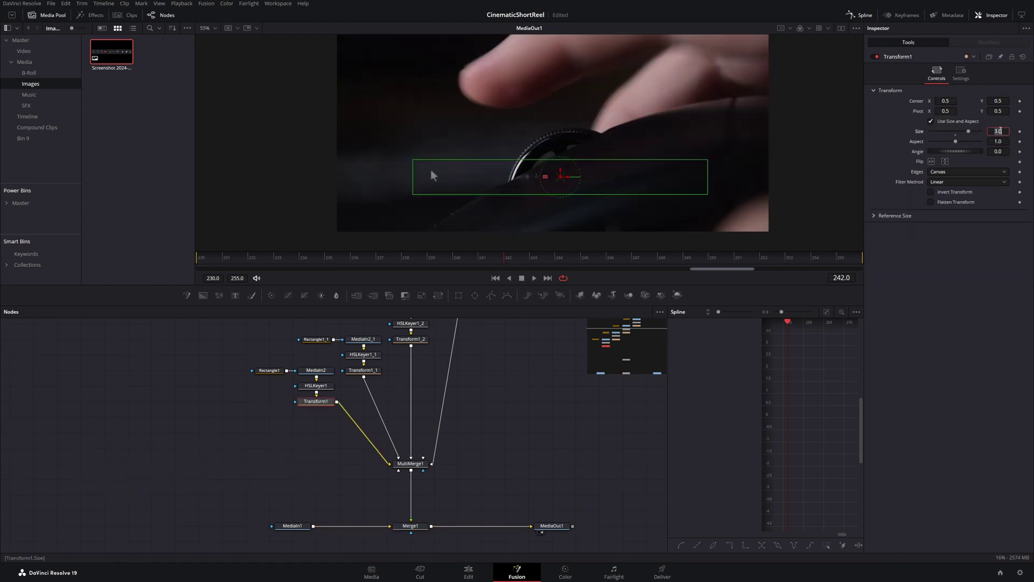
{"action": "type", "text": "4"}
{"action": "key", "text": "Return"}
{"action": "left_click_drag", "start_coordinate": [560, 178], "coordinate": [673, 63]}
Step: Set Transform1_1's size to 4 and move its icon to a centre of about X 0.83, Y 7.10
{"action": "left_click", "coordinate": [363, 370]}
{"action": "double_click", "coordinate": [997, 131]}
{"action": "type", "text": "4"}
{"action": "left_click_drag", "start_coordinate": [579, 202], "coordinate": [609, 125]}
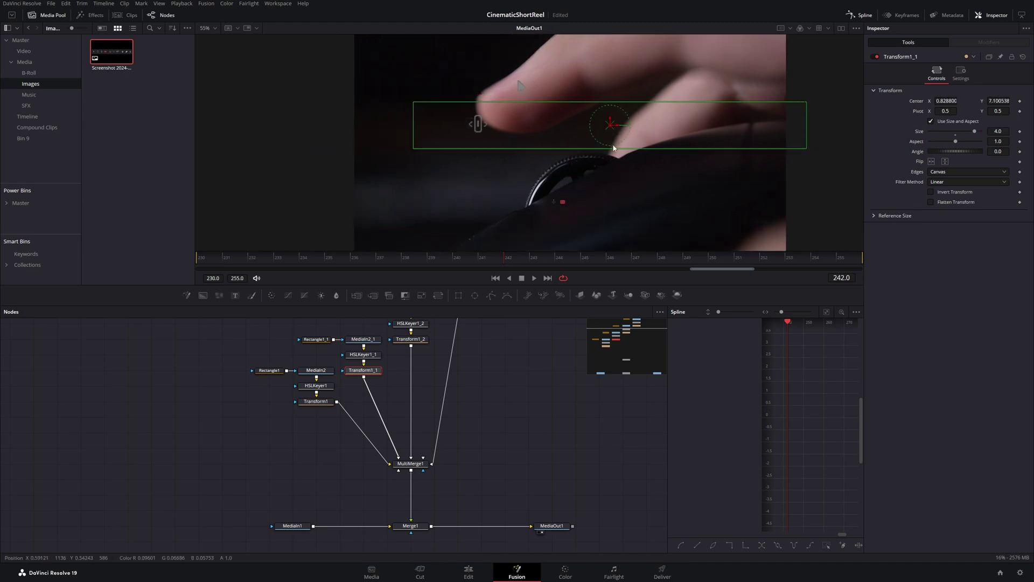
Step: Set Transform1_2's size to 4 and place its icon diagonally below the Transform1_1 icon
{"action": "left_click", "coordinate": [415, 381]}
{"action": "double_click", "coordinate": [997, 131]}
{"action": "type", "text": "4"}
{"action": "left_click_drag", "start_coordinate": [577, 202], "coordinate": [550, 169]}
Step: Fine-tune the icons into an arc, with Transform1 centred at about X 1.62, Y 9.38 and Transform1_2 at about X 0.22, Y 3.58
{"action": "left_click", "coordinate": [368, 412]}
{"action": "left_click_drag", "start_coordinate": [609, 125], "coordinate": [615, 128]}
{"action": "left_click", "coordinate": [321, 443]}
{"action": "left_click_drag", "start_coordinate": [685, 83], "coordinate": [688, 99]}
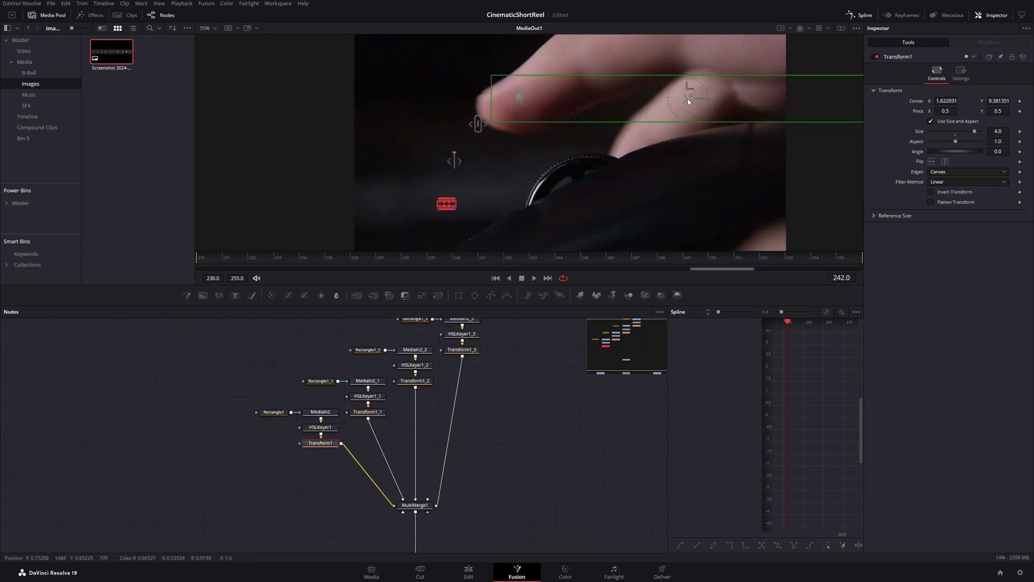
{"action": "scroll", "coordinate": [587, 117], "scroll_direction": "down", "scroll_amount": 2}
{"action": "left_click", "coordinate": [415, 381]}
{"action": "left_click_drag", "start_coordinate": [531, 498], "coordinate": [530, 496]}
Step: Test the rotation of Merge1, reset its angle to 0 and keyframe that angle at frame 250
{"action": "scroll", "coordinate": [530, 495], "scroll_direction": "down", "scroll_amount": 3}
{"action": "left_click", "coordinate": [417, 457]}
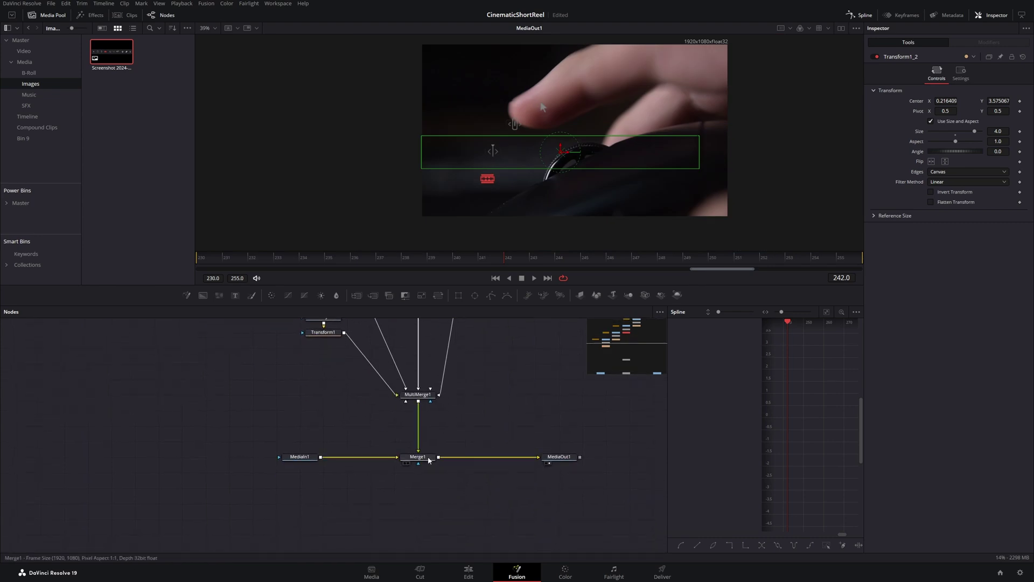
{"action": "mouse_move", "coordinate": [953, 121]}
{"action": "left_mouse_down"}
{"action": "mouse_move", "coordinate": [976, 122]}
{"action": "mouse_move", "coordinate": [952, 125]}
{"action": "mouse_move", "coordinate": [965, 124]}
{"action": "mouse_move", "coordinate": [961, 132]}
{"action": "left_mouse_up"}
{"action": "double_click", "coordinate": [956, 122]}
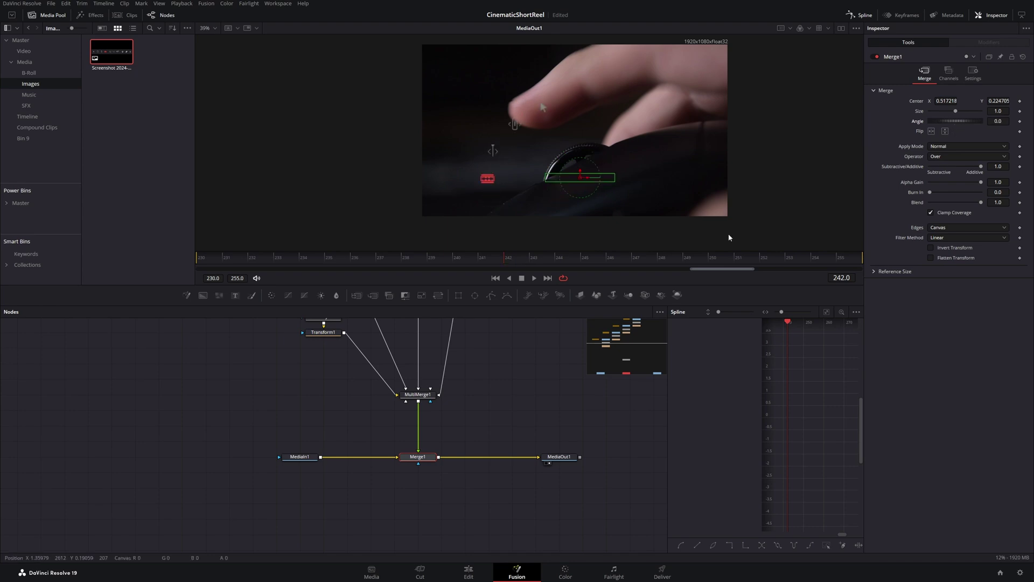
{"action": "left_click", "coordinate": [195, 262]}
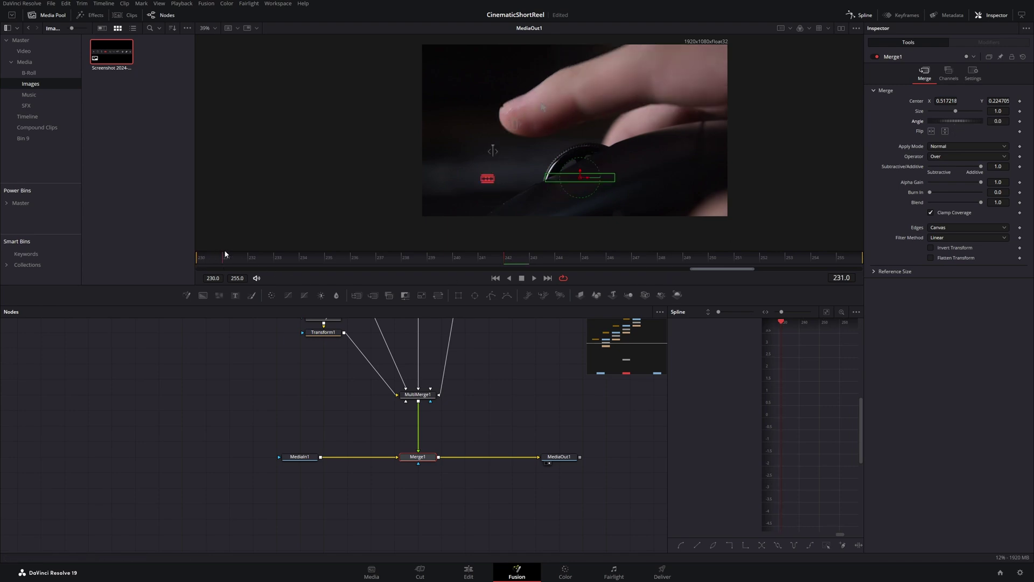
{"action": "left_click_drag", "start_coordinate": [226, 254], "coordinate": [735, 259]}
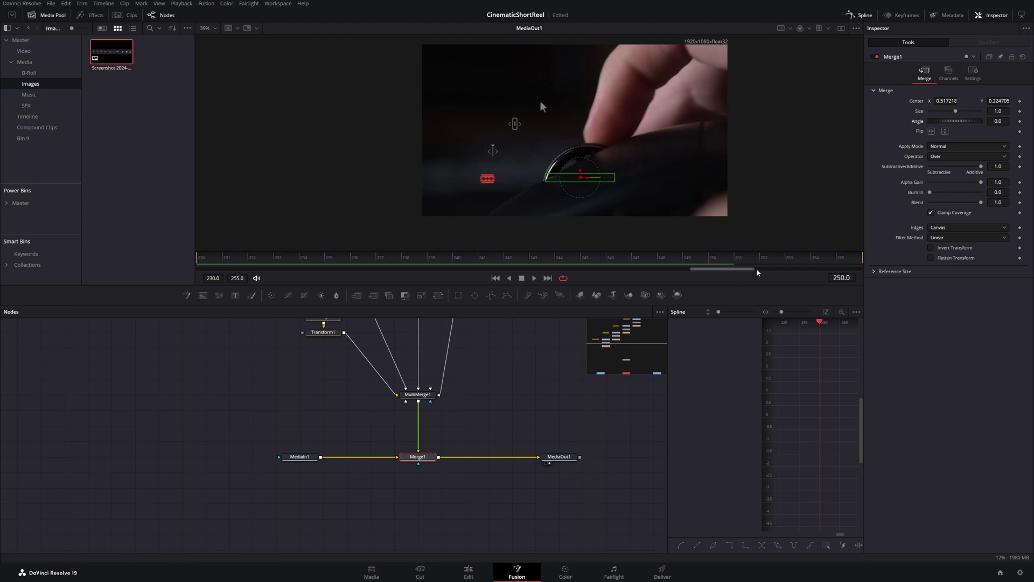
{"action": "left_click", "coordinate": [1020, 122]}
Step: Keyframe Merge1's angle at about 88.7 on frame 234, and add further angle keyframes at frames 239 and 245
{"action": "left_click_drag", "start_coordinate": [705, 259], "coordinate": [304, 263]}
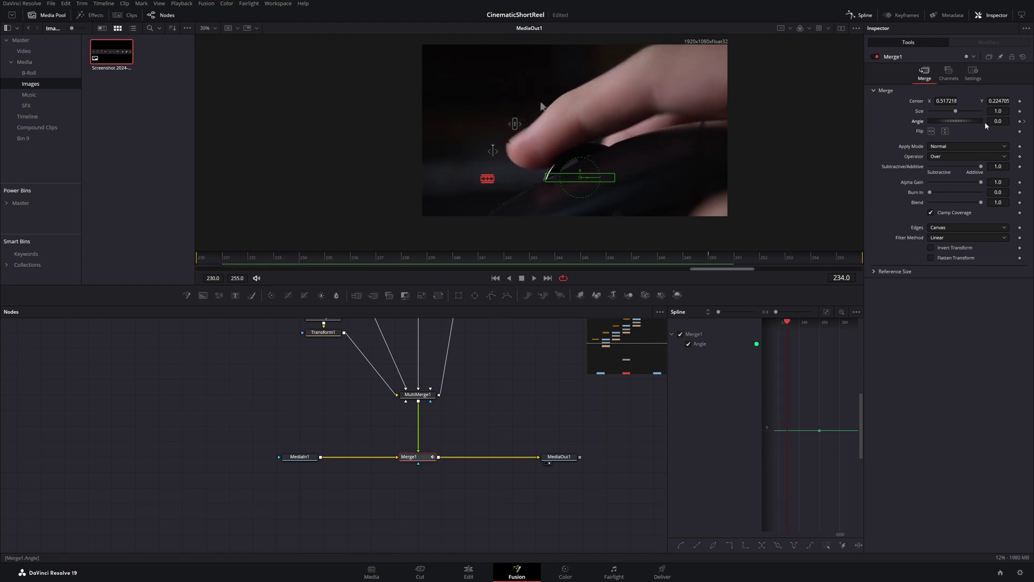
{"action": "mouse_move", "coordinate": [985, 122]}
{"action": "left_mouse_down"}
{"action": "mouse_move", "coordinate": [971, 120]}
{"action": "mouse_move", "coordinate": [988, 124]}
{"action": "left_mouse_up"}
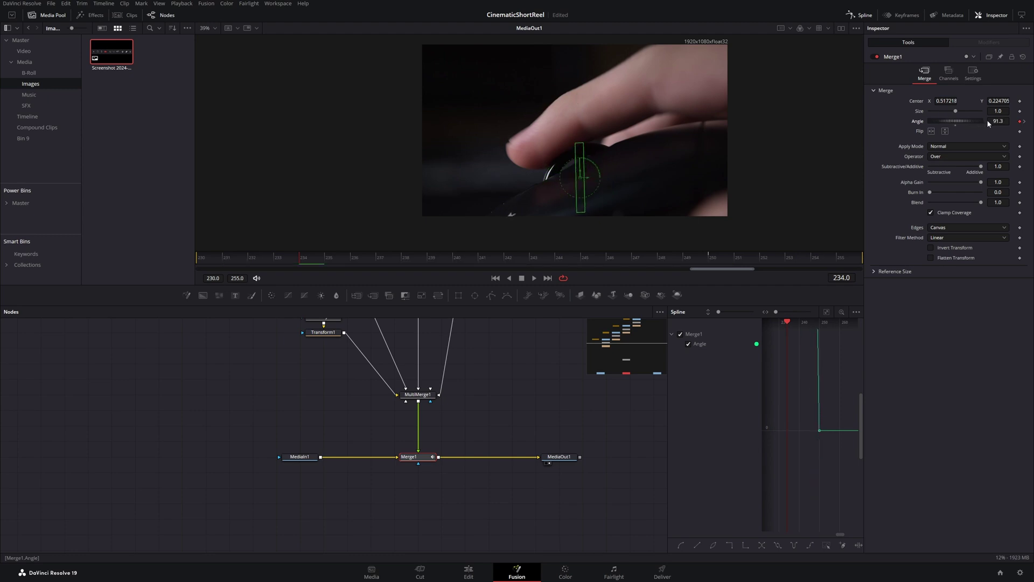
{"action": "left_click_drag", "start_coordinate": [303, 263], "coordinate": [449, 260]}
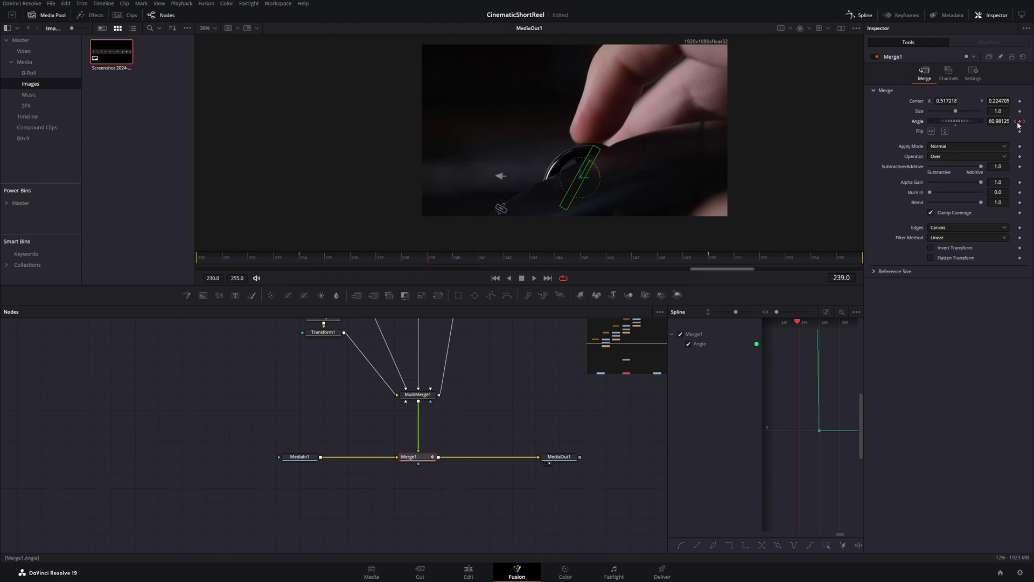
{"action": "left_click_drag", "start_coordinate": [453, 263], "coordinate": [585, 258]}
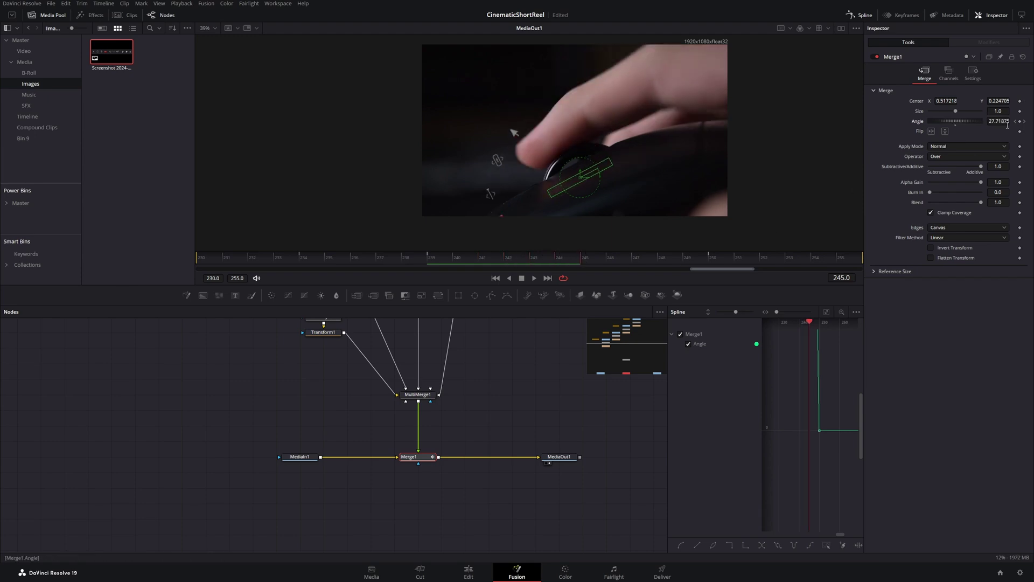
Step: Set Merge1's angle keyframes at frames 239 and 245 to 45
{"action": "left_click", "coordinate": [432, 259]}
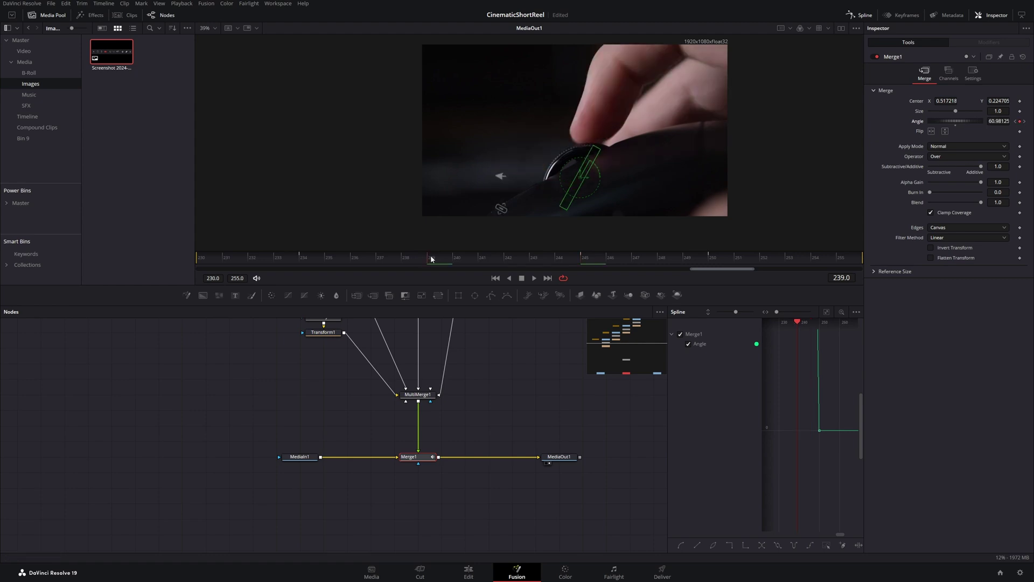
{"action": "type", "text": "45"}
{"action": "key", "text": "Tab"}
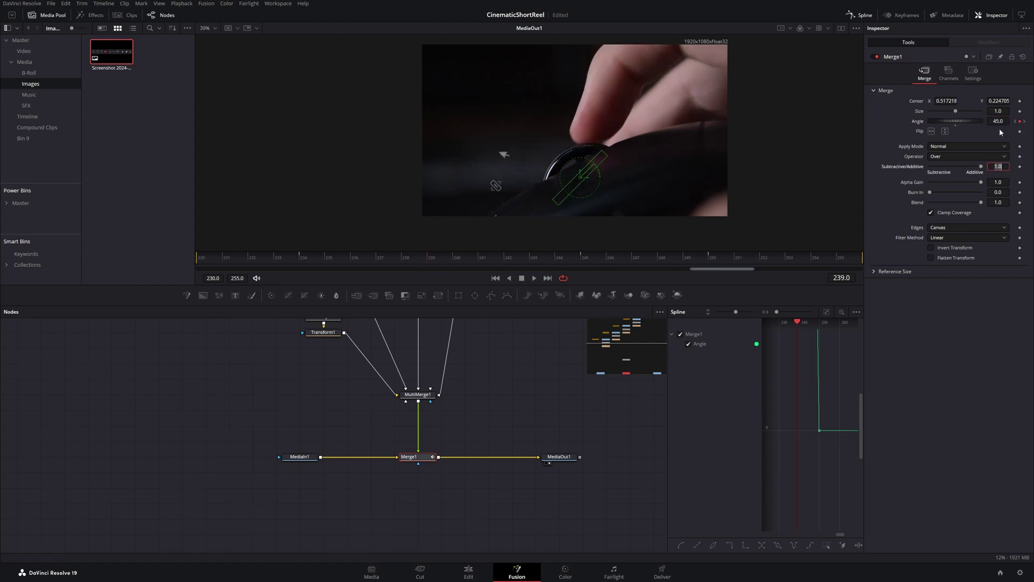
{"action": "left_click", "coordinate": [587, 261]}
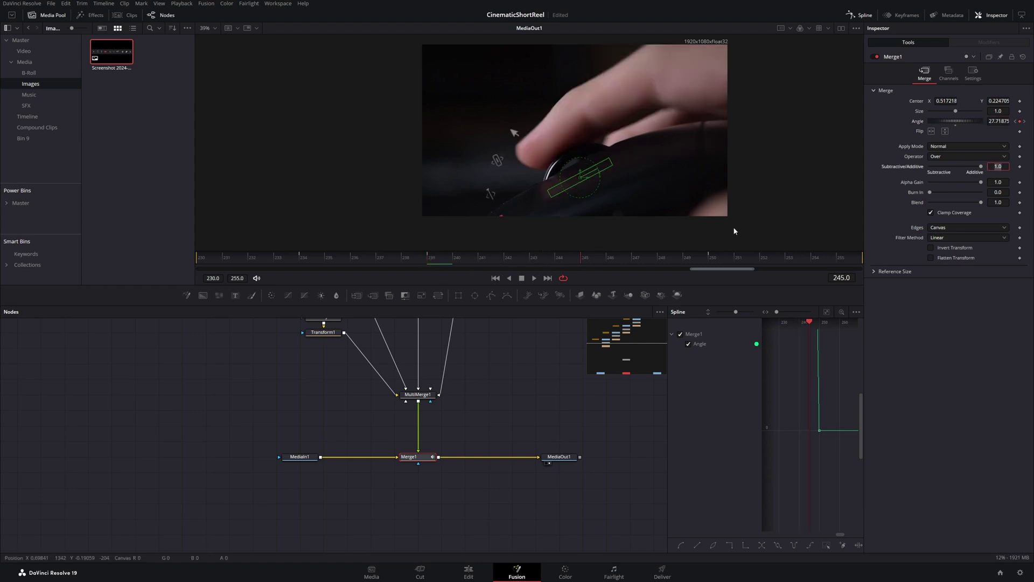
{"action": "left_click", "coordinate": [997, 121]}
{"action": "type", "text": "45"}
{"action": "key", "text": "Tab"}
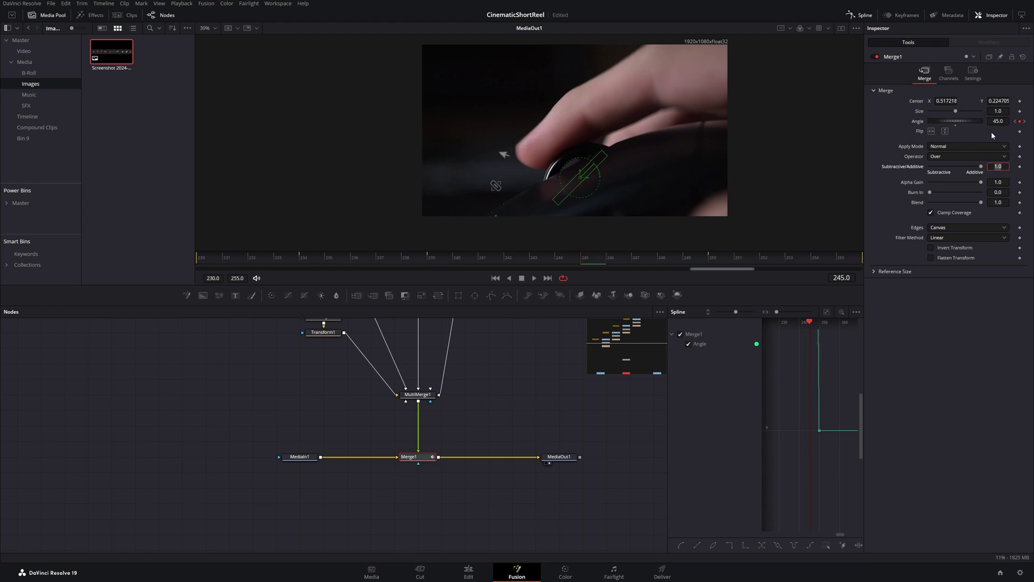
Step: At frame 234, add a Polygon node as the effect mask of Merge1 and enlarge the view around the wheel
{"action": "left_click_drag", "start_coordinate": [331, 256], "coordinate": [296, 247]}
{"action": "left_click_drag", "start_coordinate": [458, 462], "coordinate": [476, 413]}
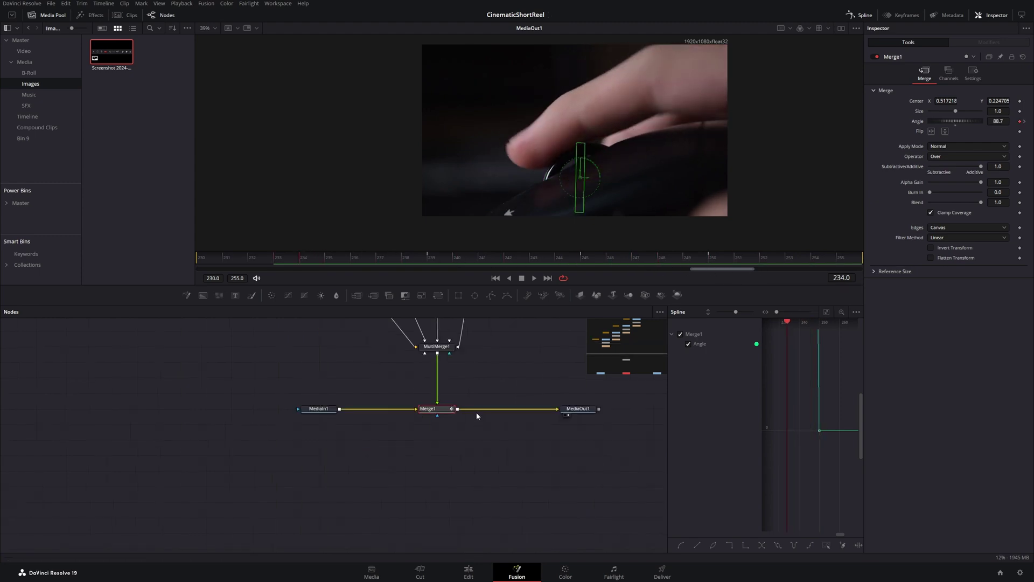
{"action": "left_click_drag", "start_coordinate": [486, 299], "coordinate": [437, 416]}
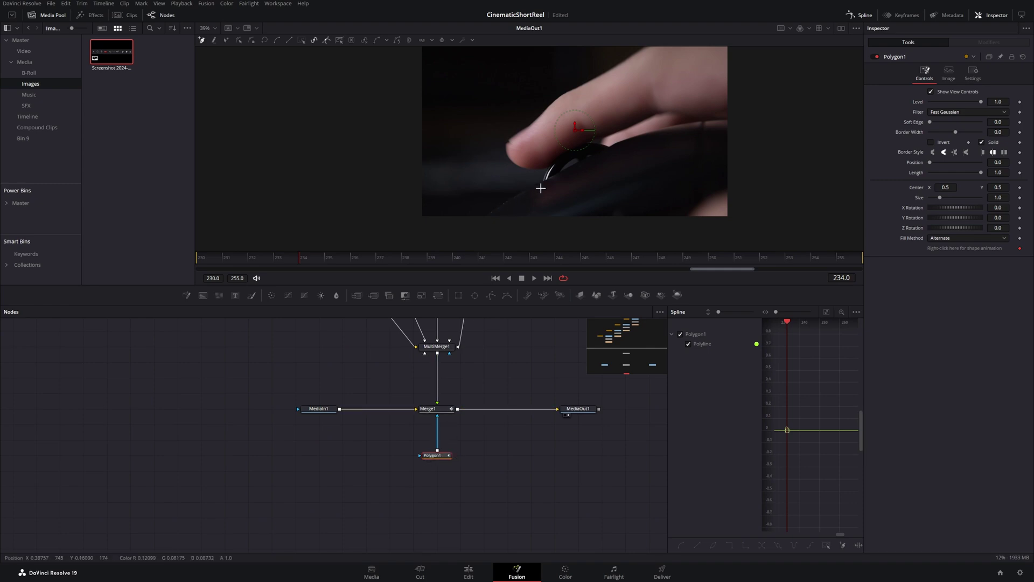
{"action": "scroll", "coordinate": [521, 205], "scroll_direction": "up", "scroll_amount": 5}
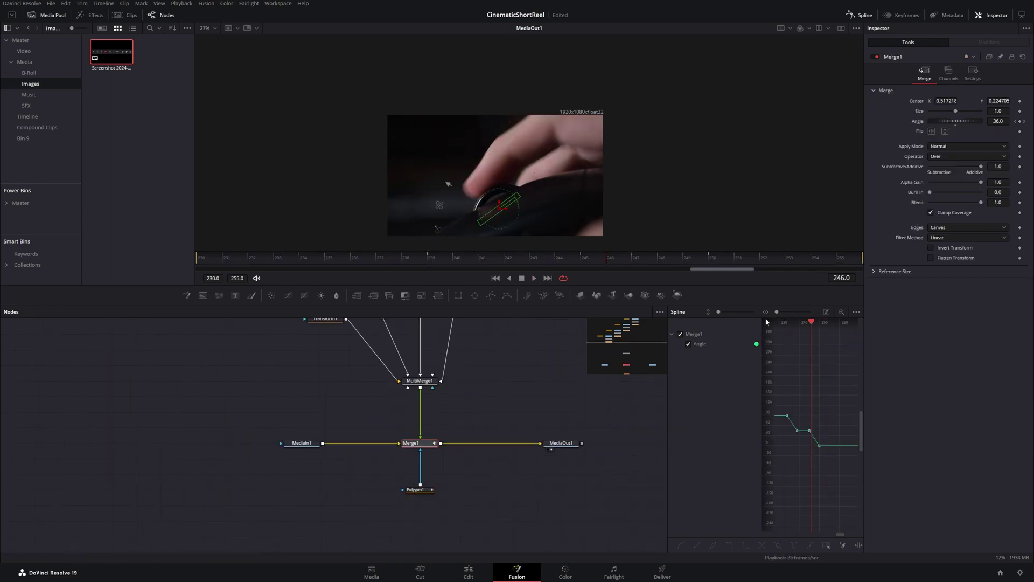
Step: Enable motion blur on Merge1 with quality 10 and return to frame 230 for playback
{"action": "left_click", "coordinate": [973, 74]}
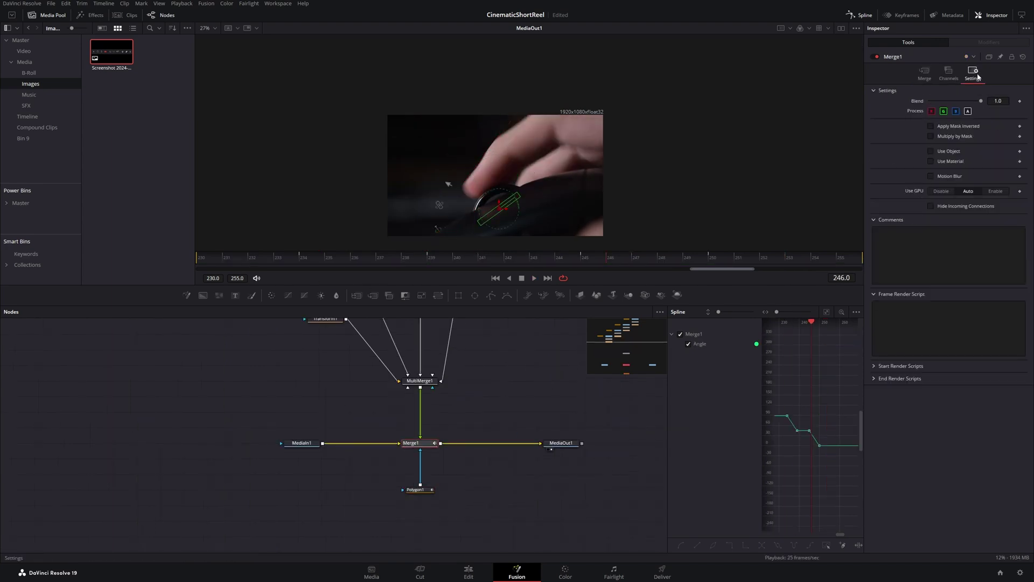
{"action": "left_click", "coordinate": [929, 177]}
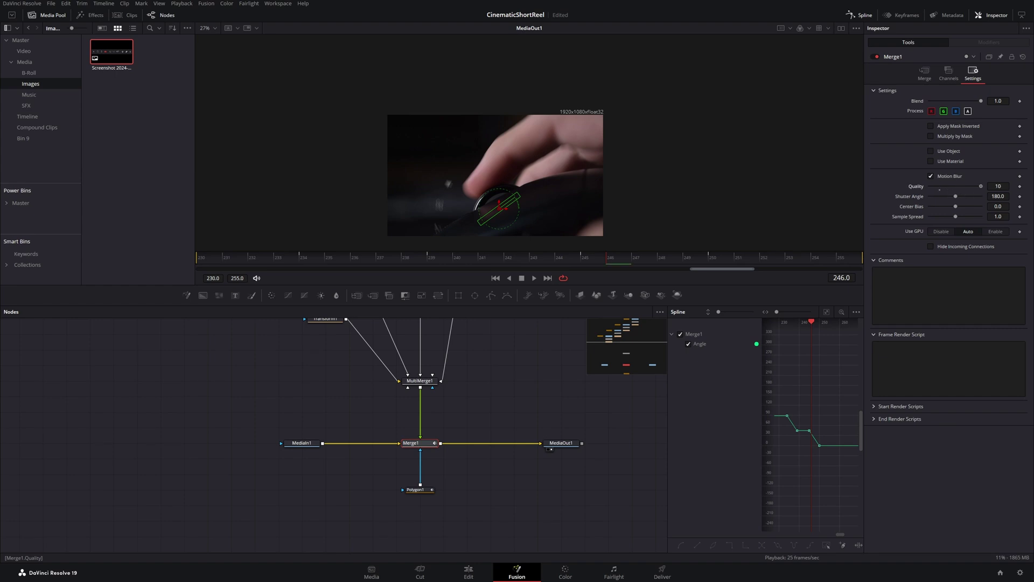
{"action": "left_click_drag", "start_coordinate": [407, 261], "coordinate": [197, 257]}
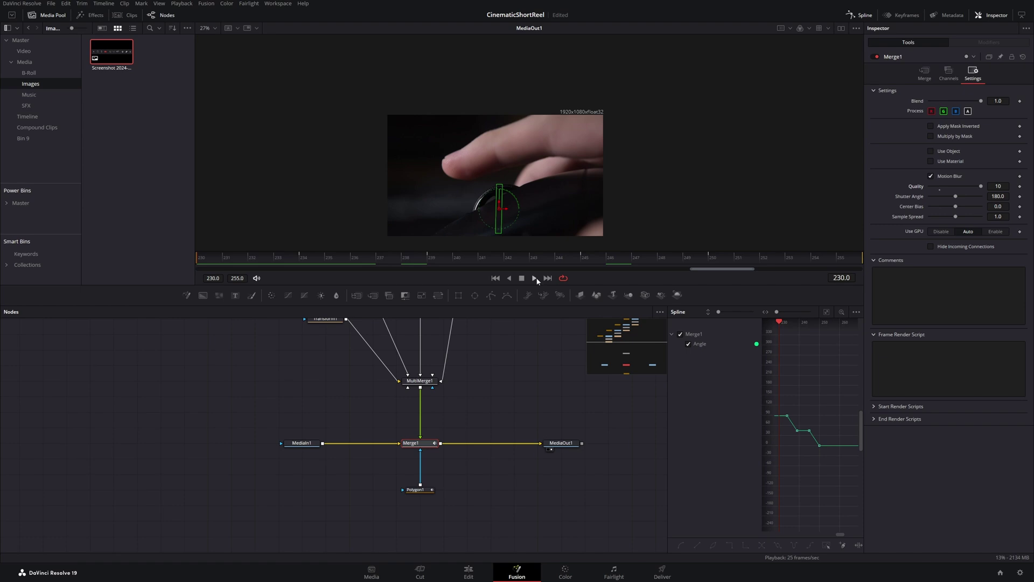